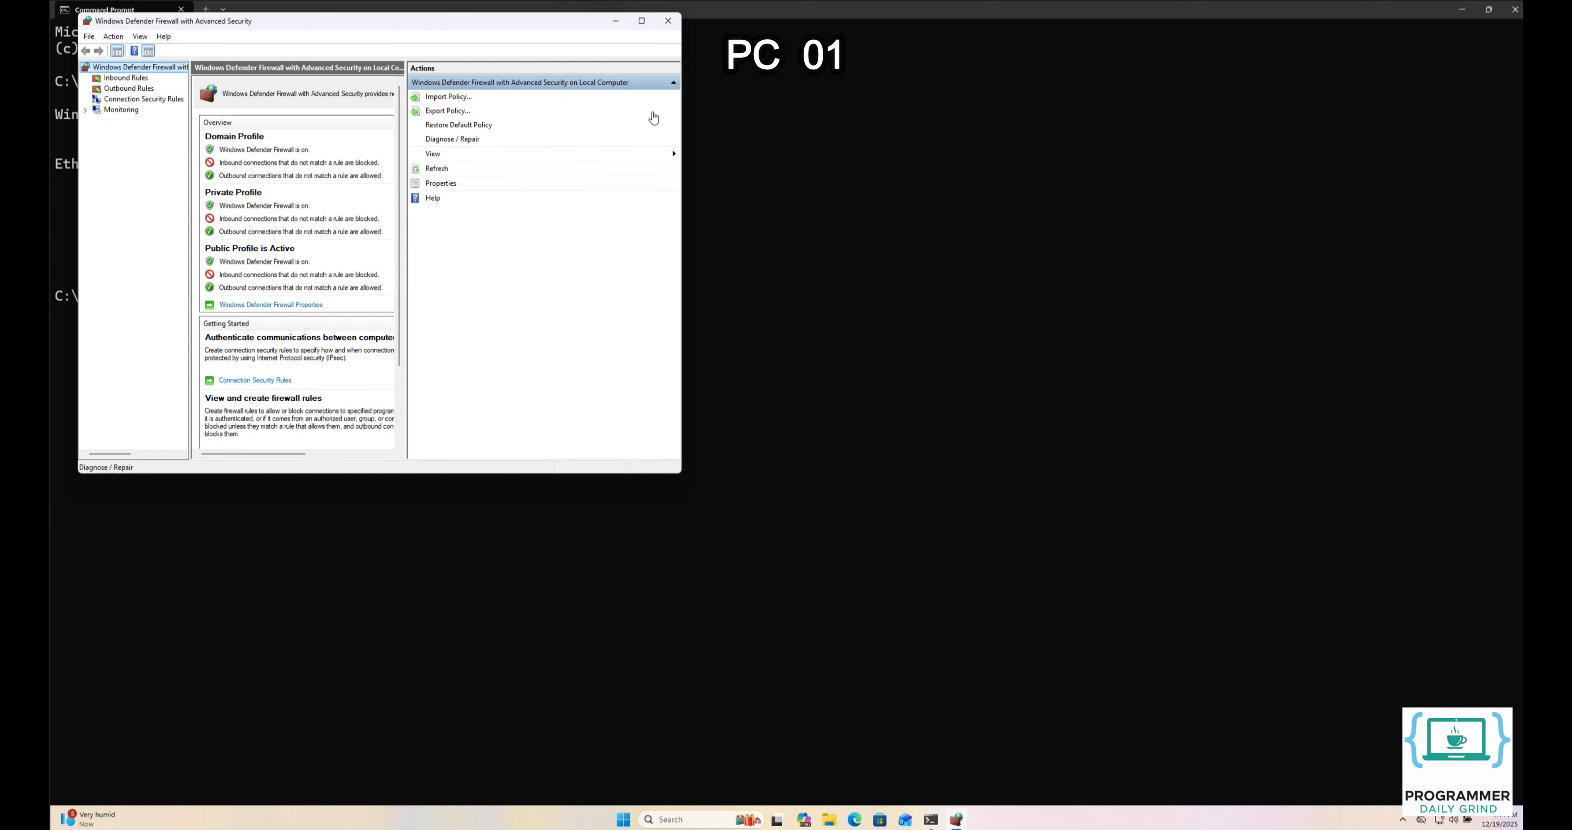
Maximize the firewall window and begin a Custom-type new inbound rule from Inbound Rules
click(642, 21)
click(101, 64)
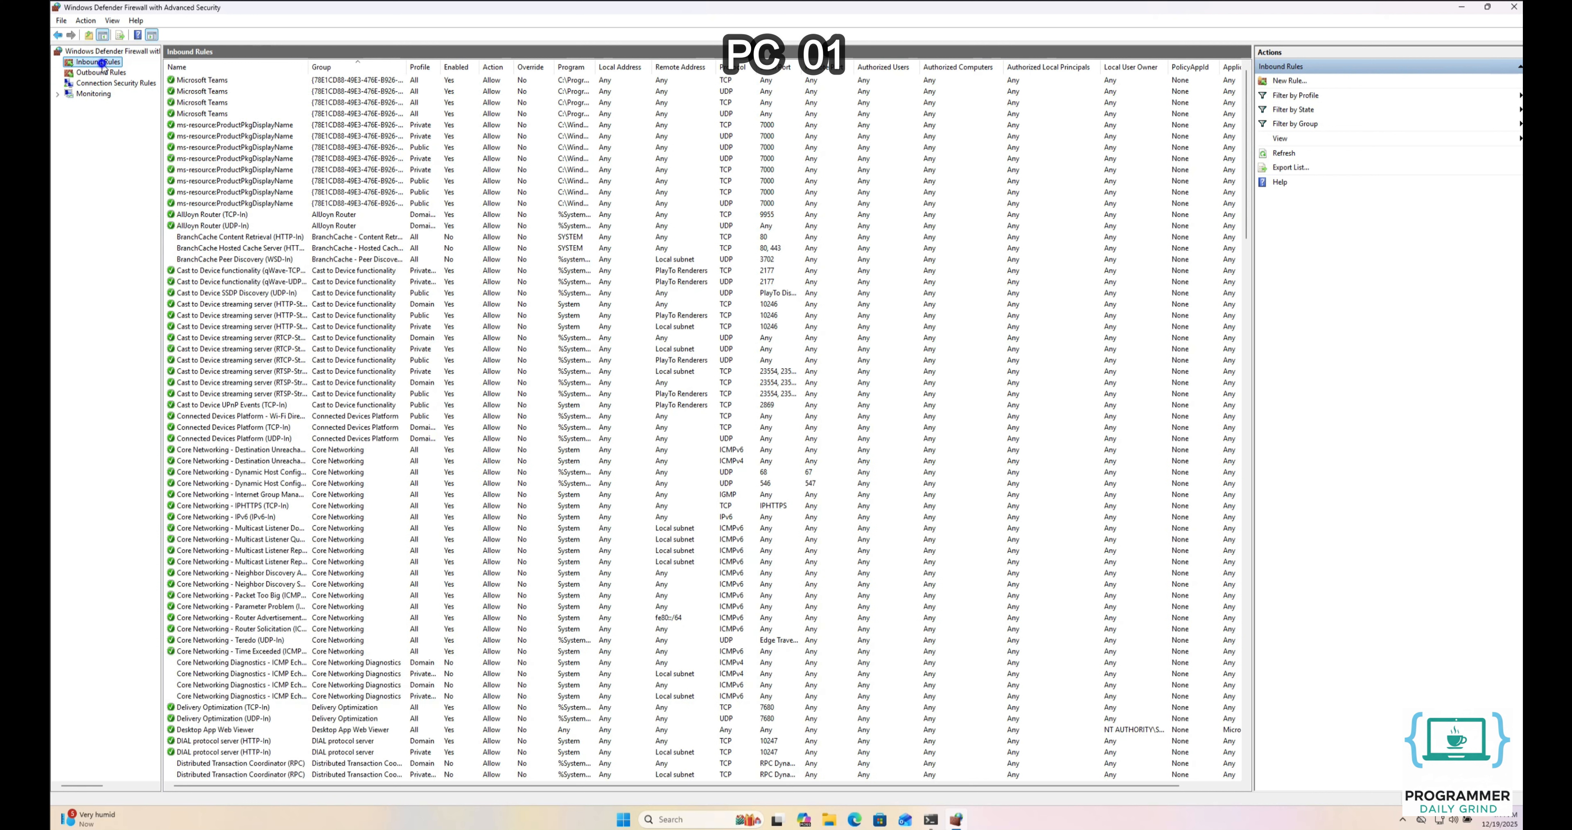
right_click(99, 63)
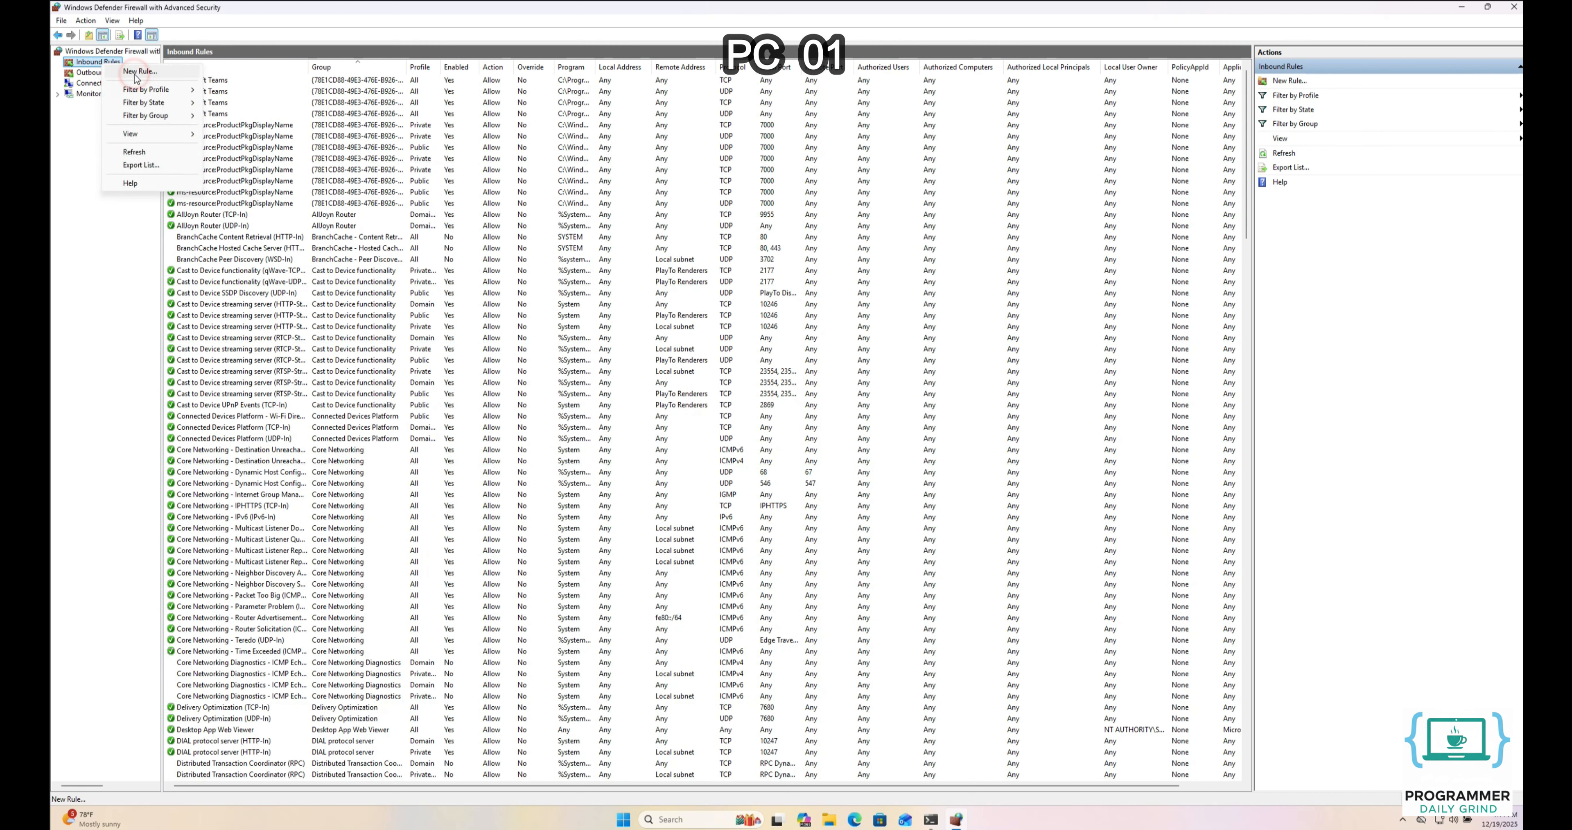
click(136, 72)
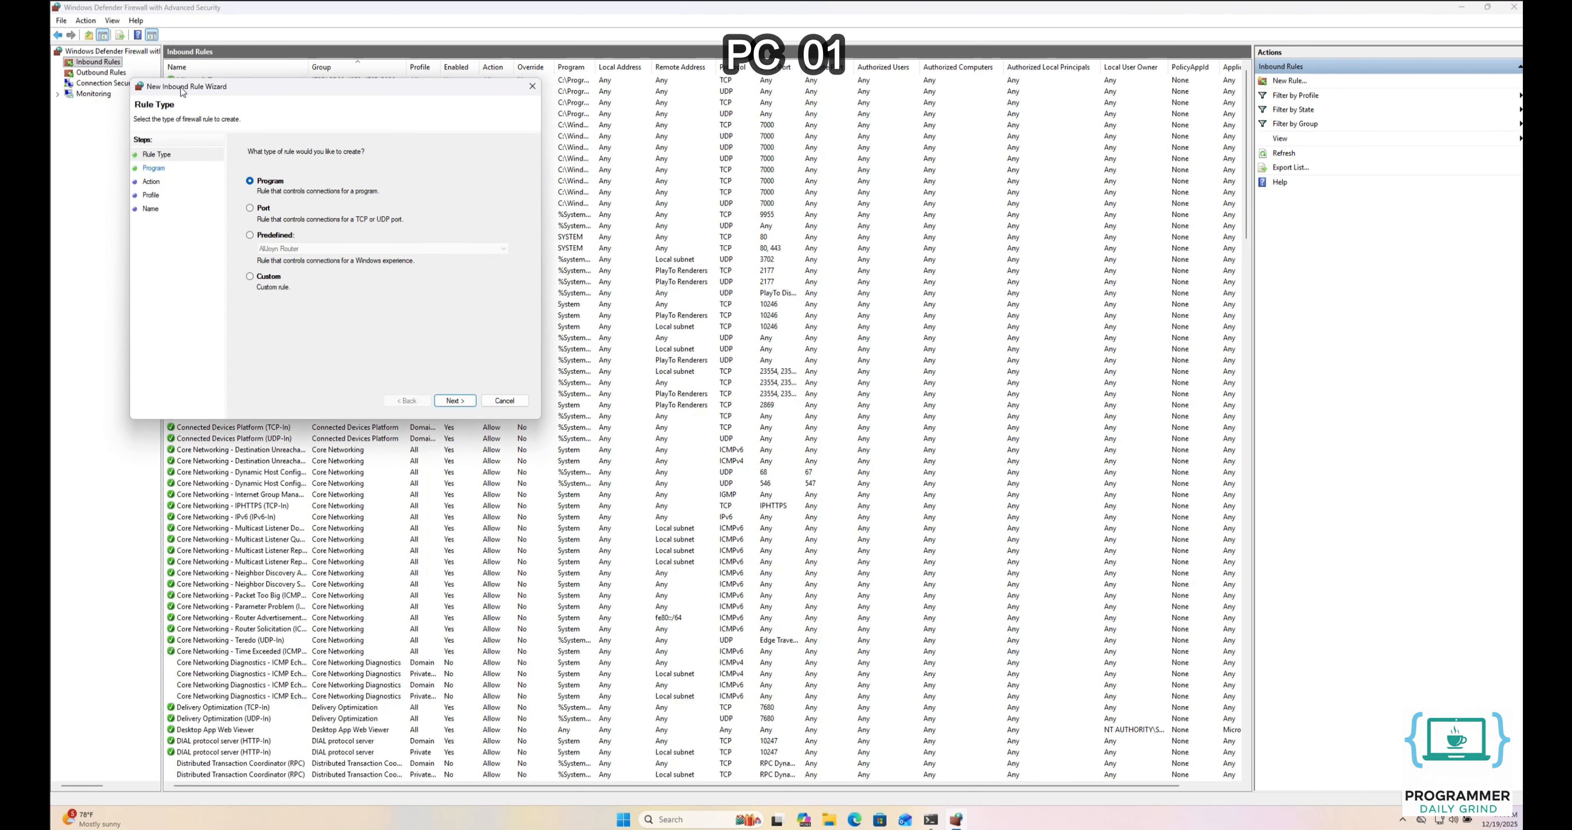
drag(182, 91, 561, 207)
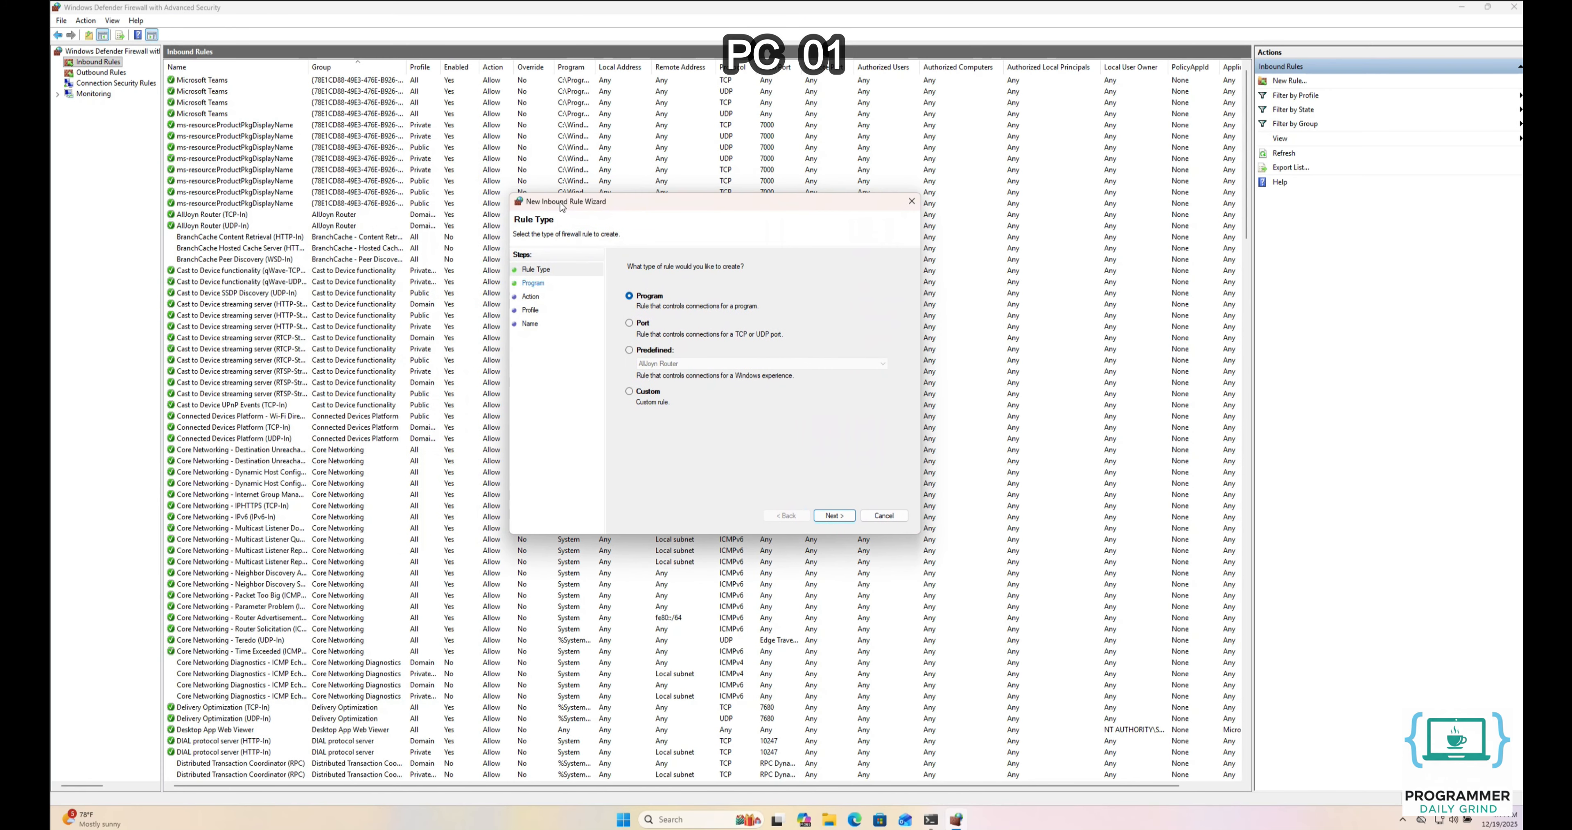
click(641, 393)
click(830, 515)
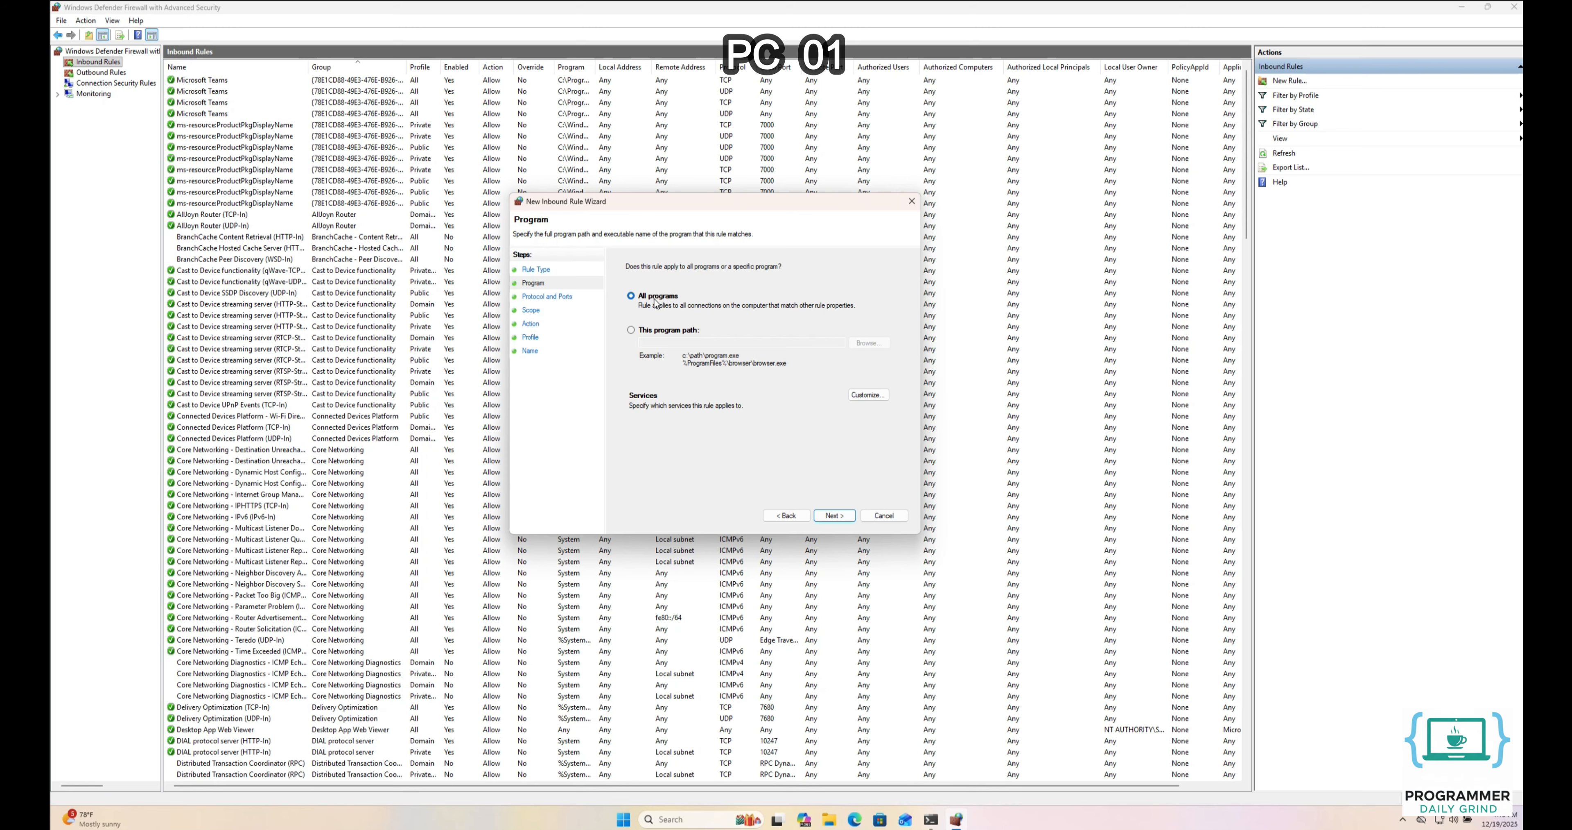
Keep All programs and choose ICMPv4 as the rule's protocol type
click(831, 516)
click(745, 300)
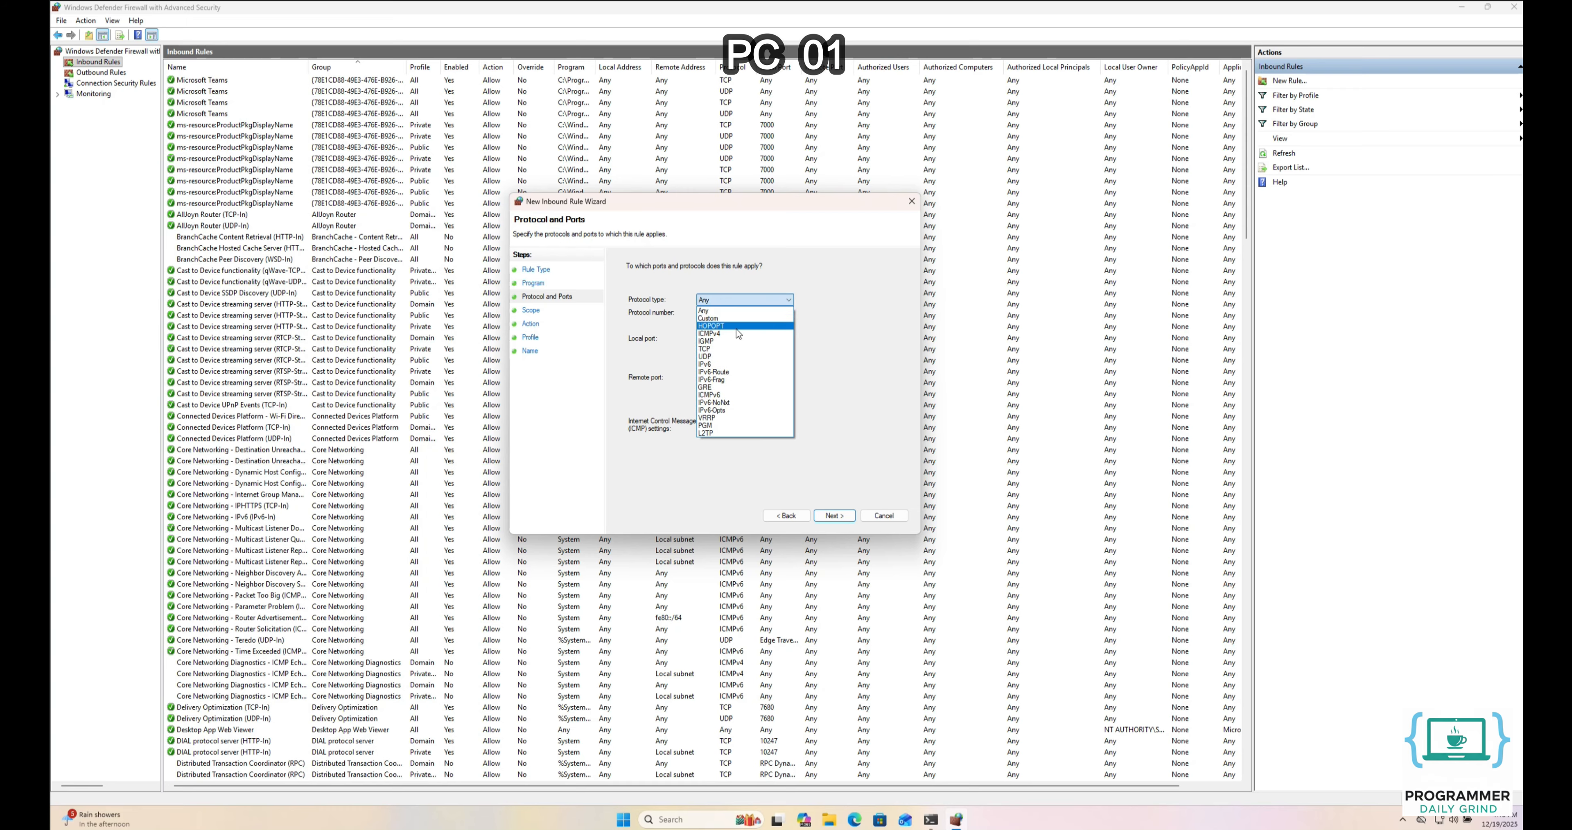
click(734, 331)
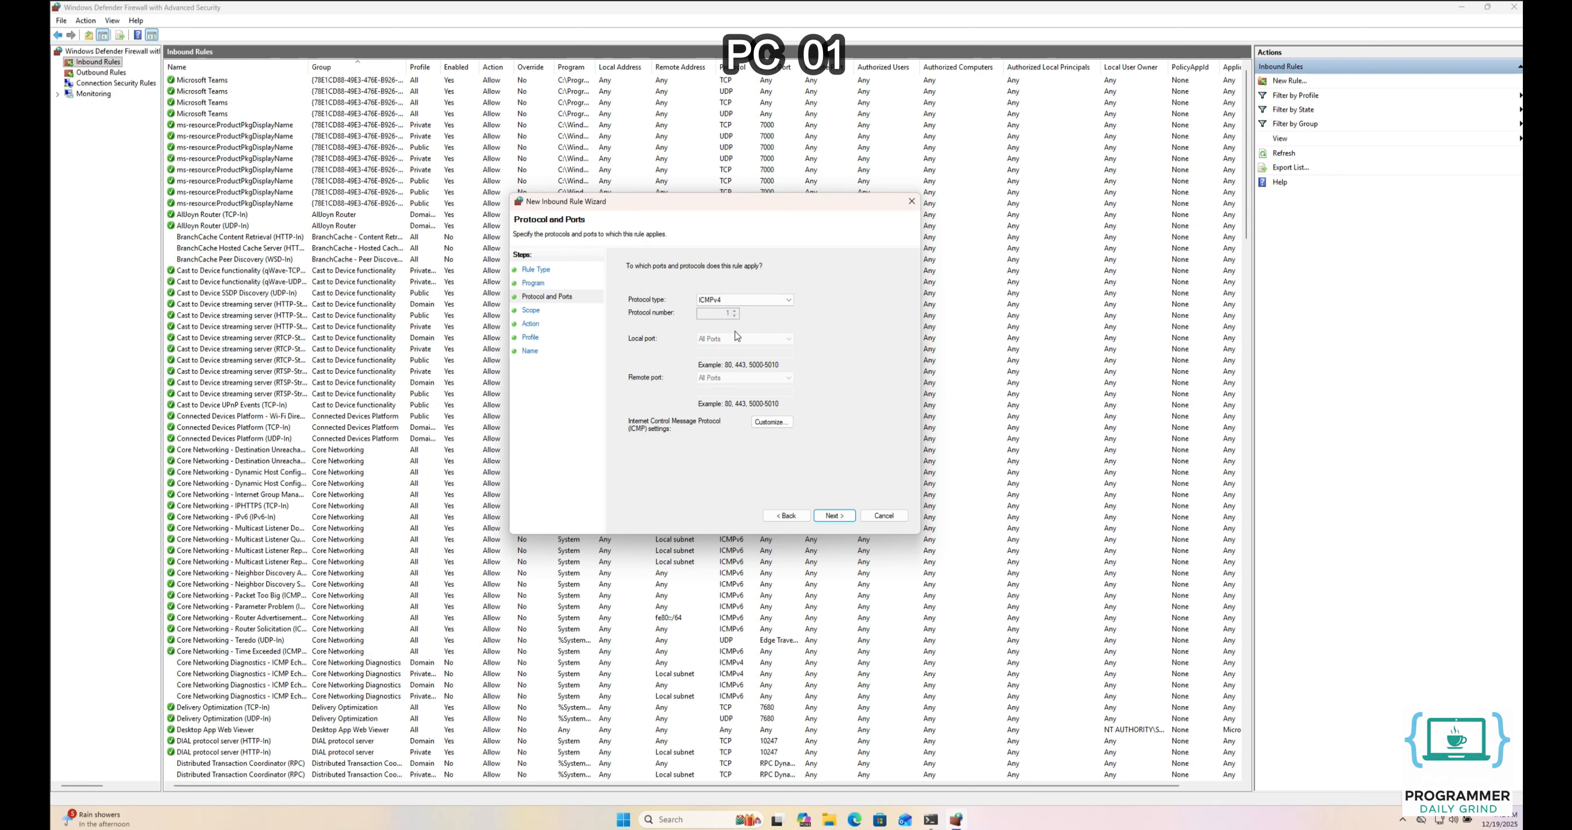
click(832, 514)
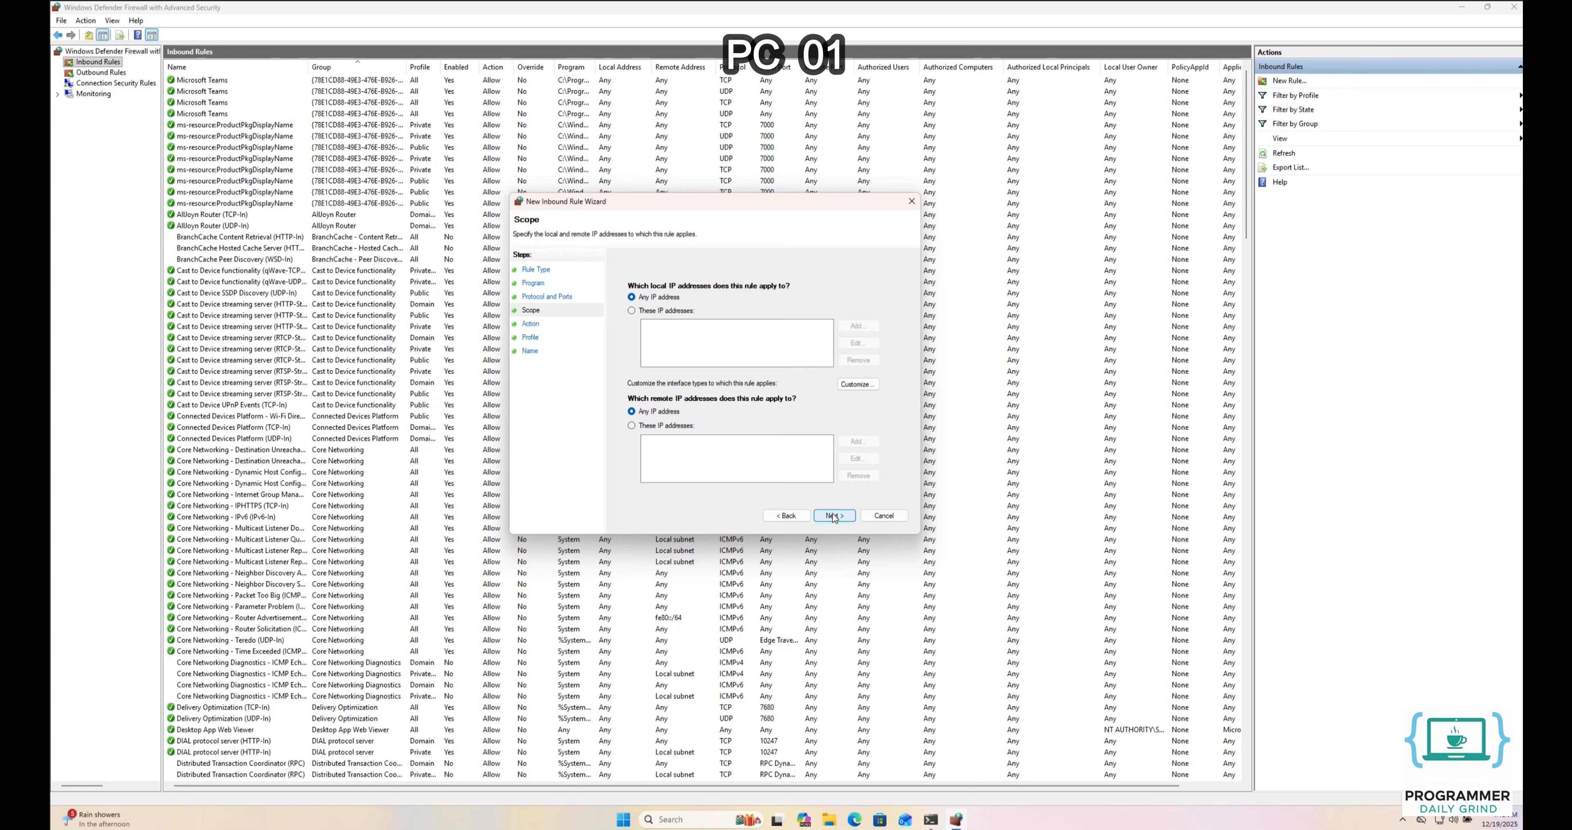
Under Scope, add 192.168.100.0/24 as the only allowed local IP address range
click(661, 312)
click(858, 326)
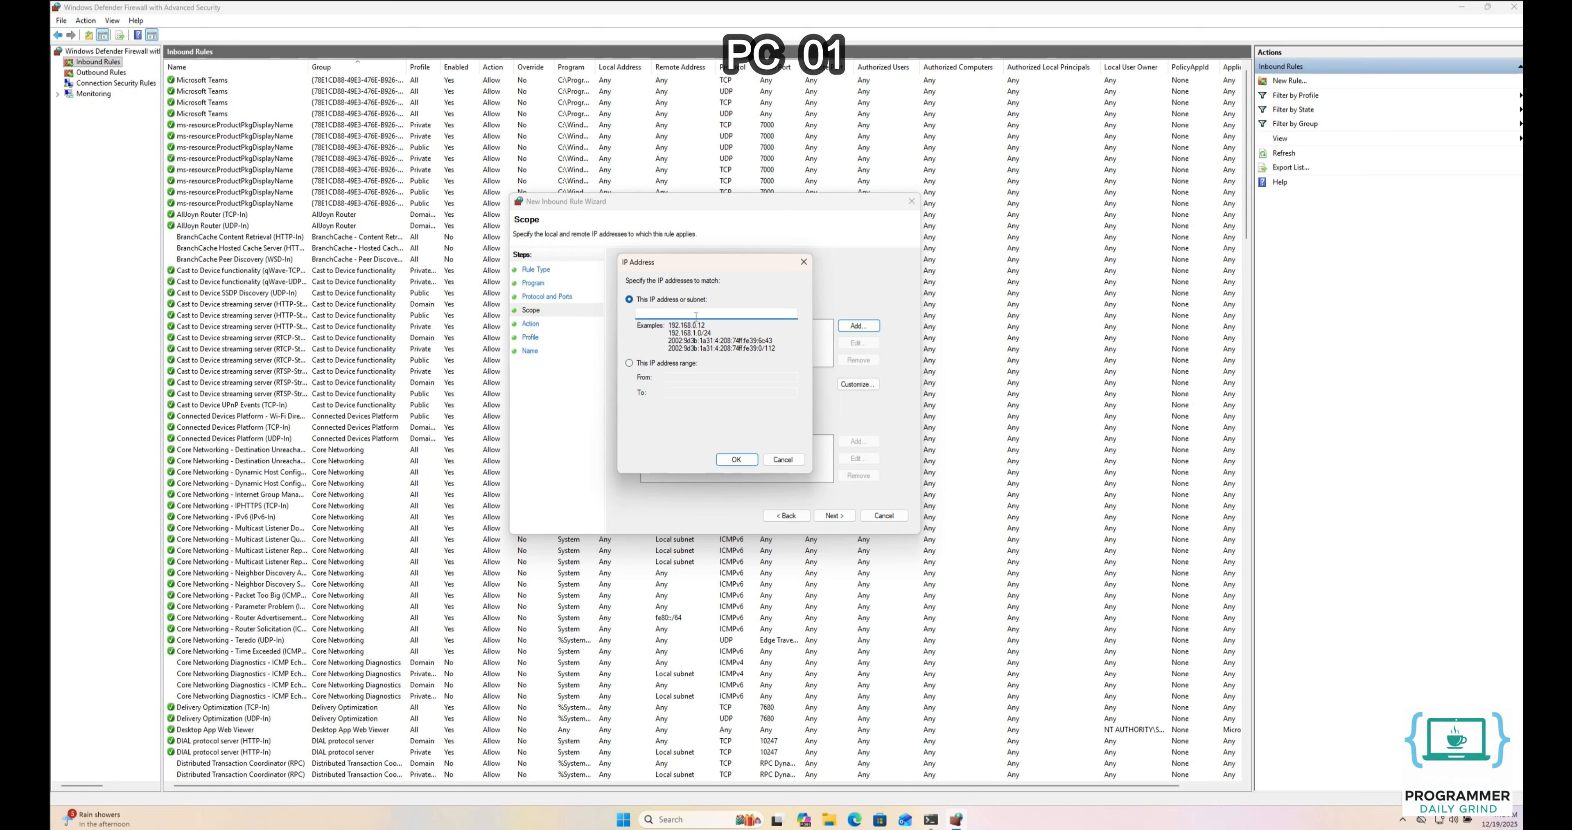
text(68.100.0/24)
click(734, 460)
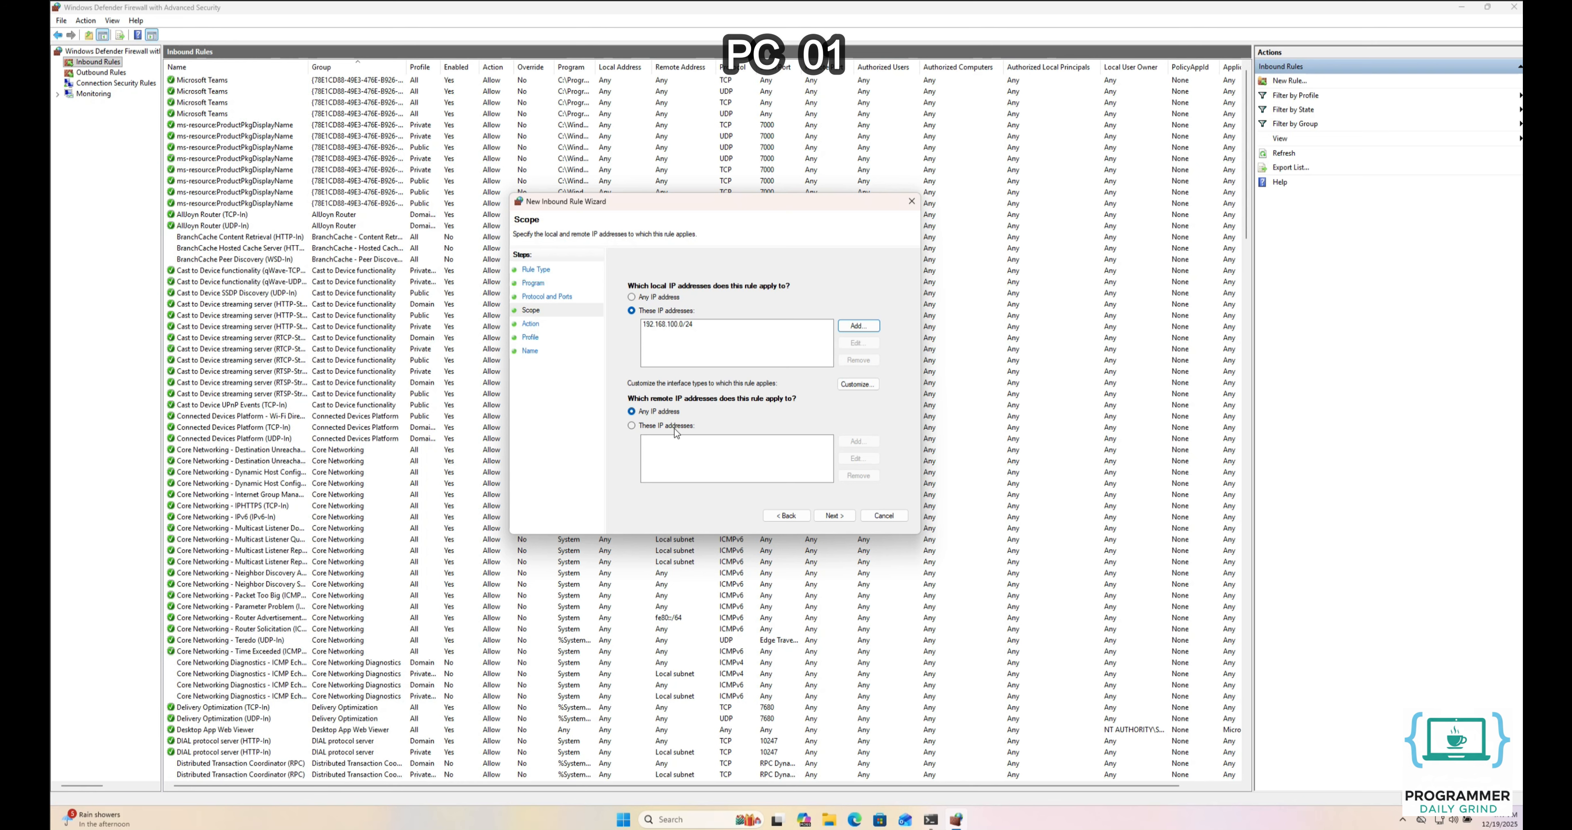
Add 192.168.100.0/24 as the only allowed remote IP address range
click(665, 426)
click(858, 442)
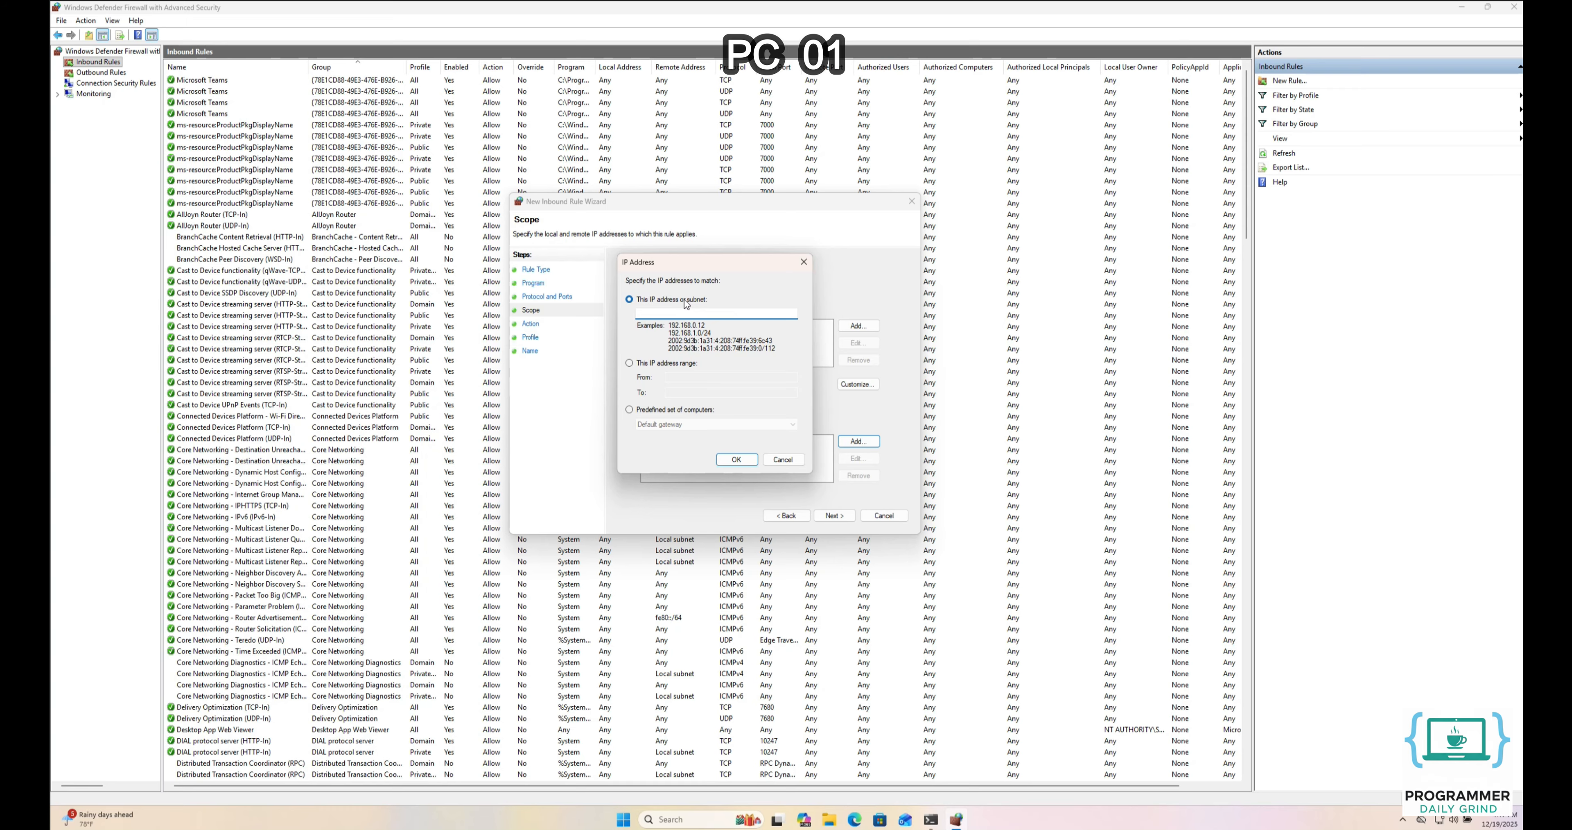
text(192.168.100.0/24)
click(738, 460)
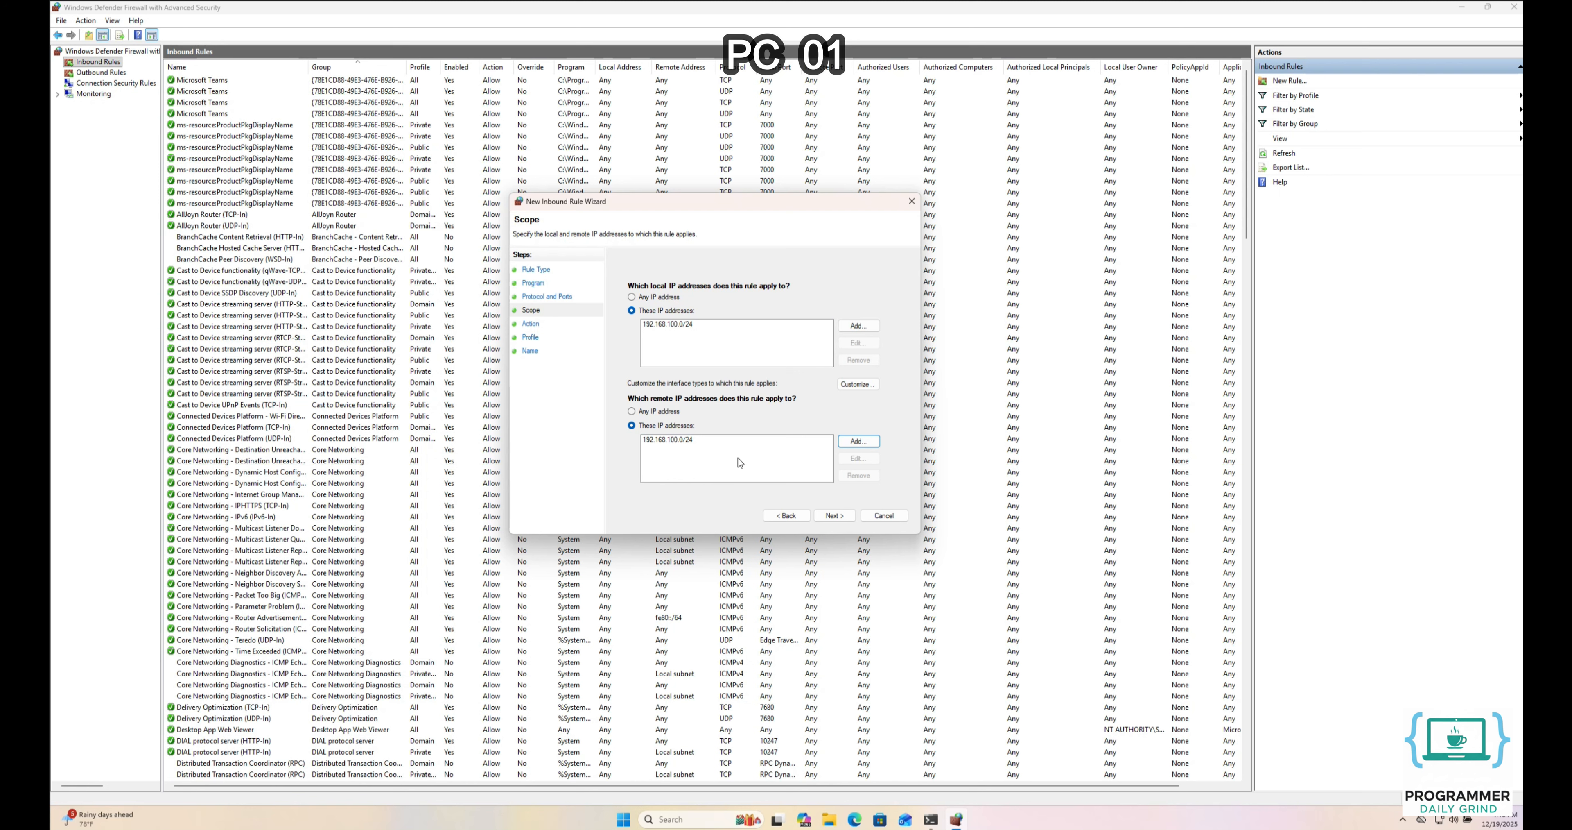
click(831, 516)
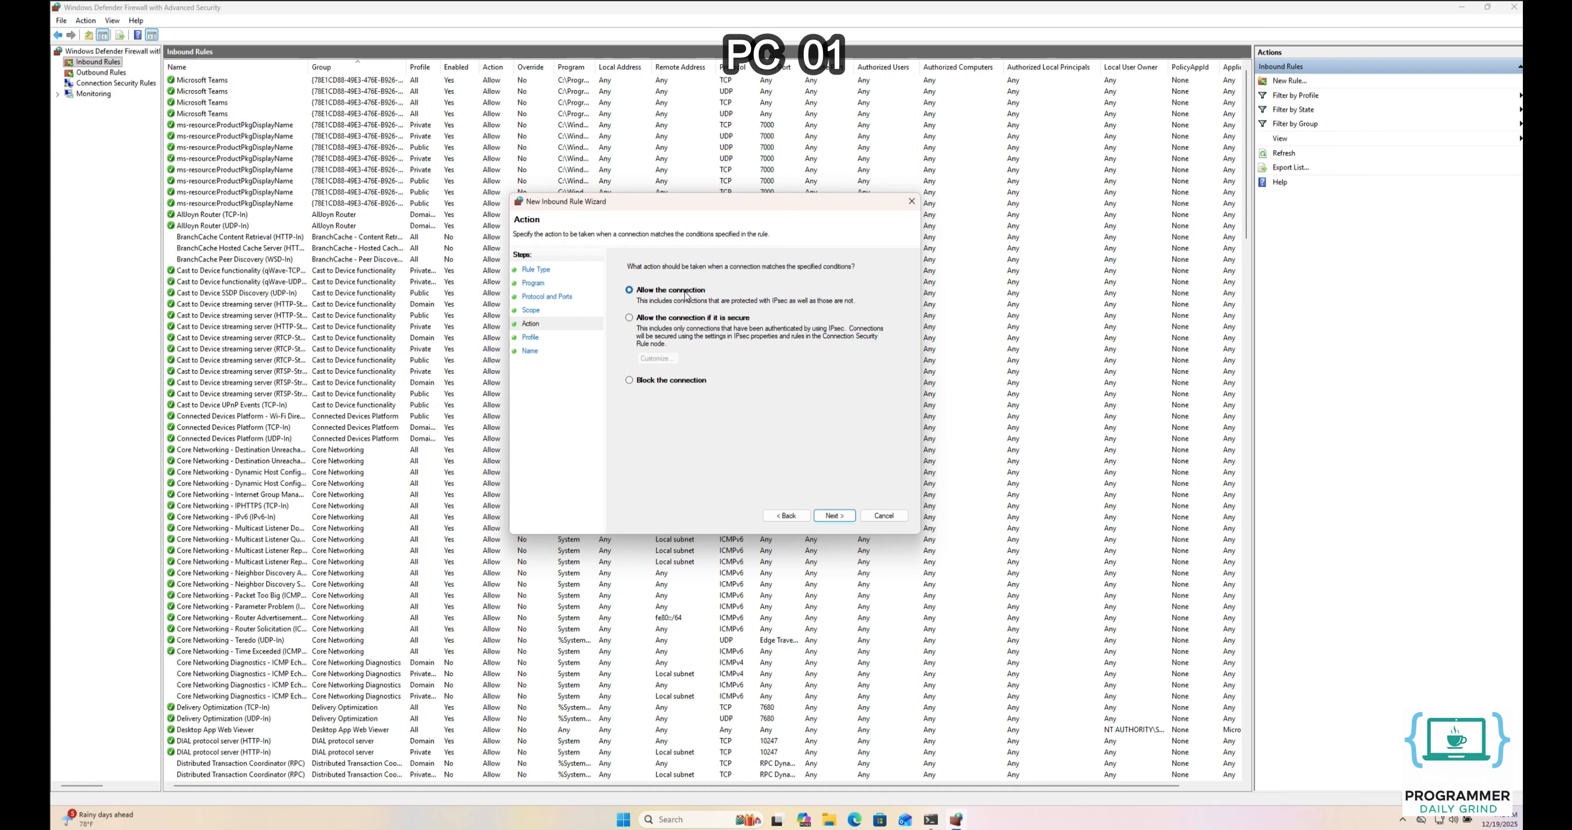
Keep Allow the connection and all three profiles, and enter the name 'Allow Incoming ICMPv4 Traffic'
click(832, 517)
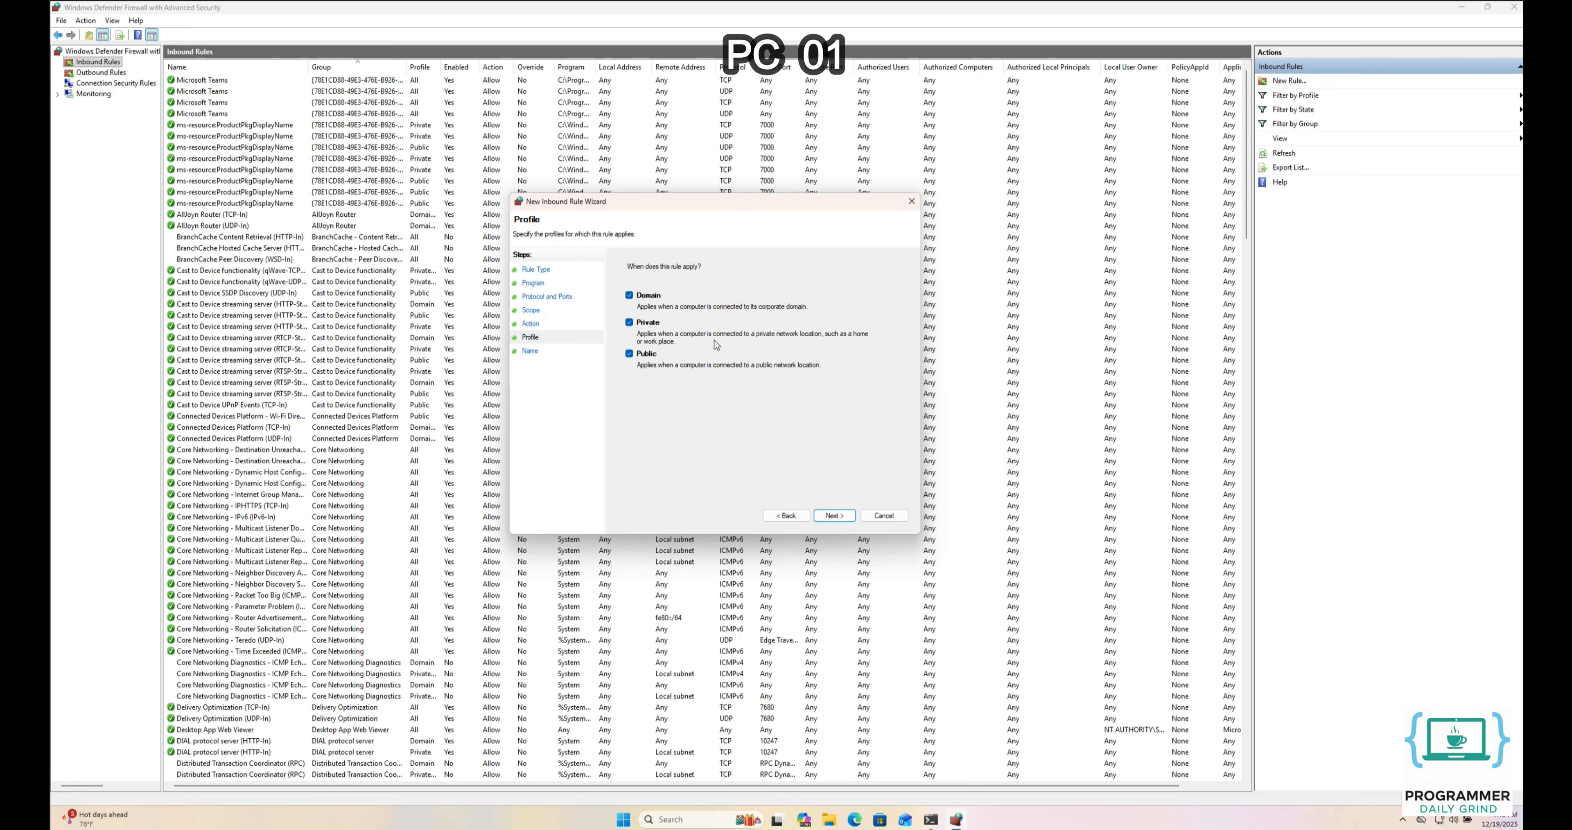
click(835, 516)
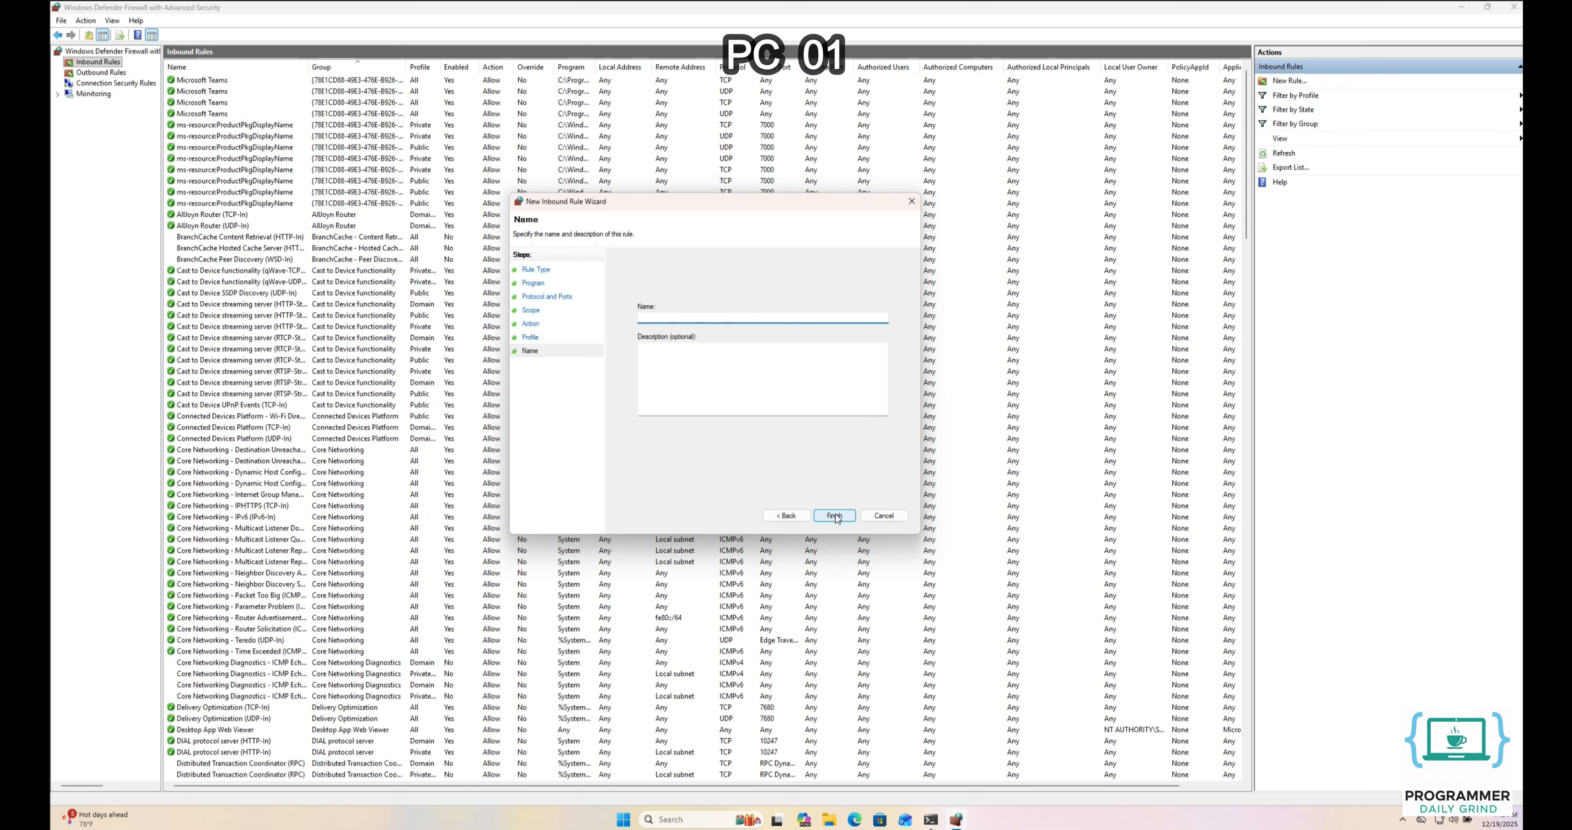
text(Allow Incoming ICMPv4 Traffic)
Finish the ICMPv4 rule, check it in Inbound Rules, then view the Connection Security Rules list
click(828, 515)
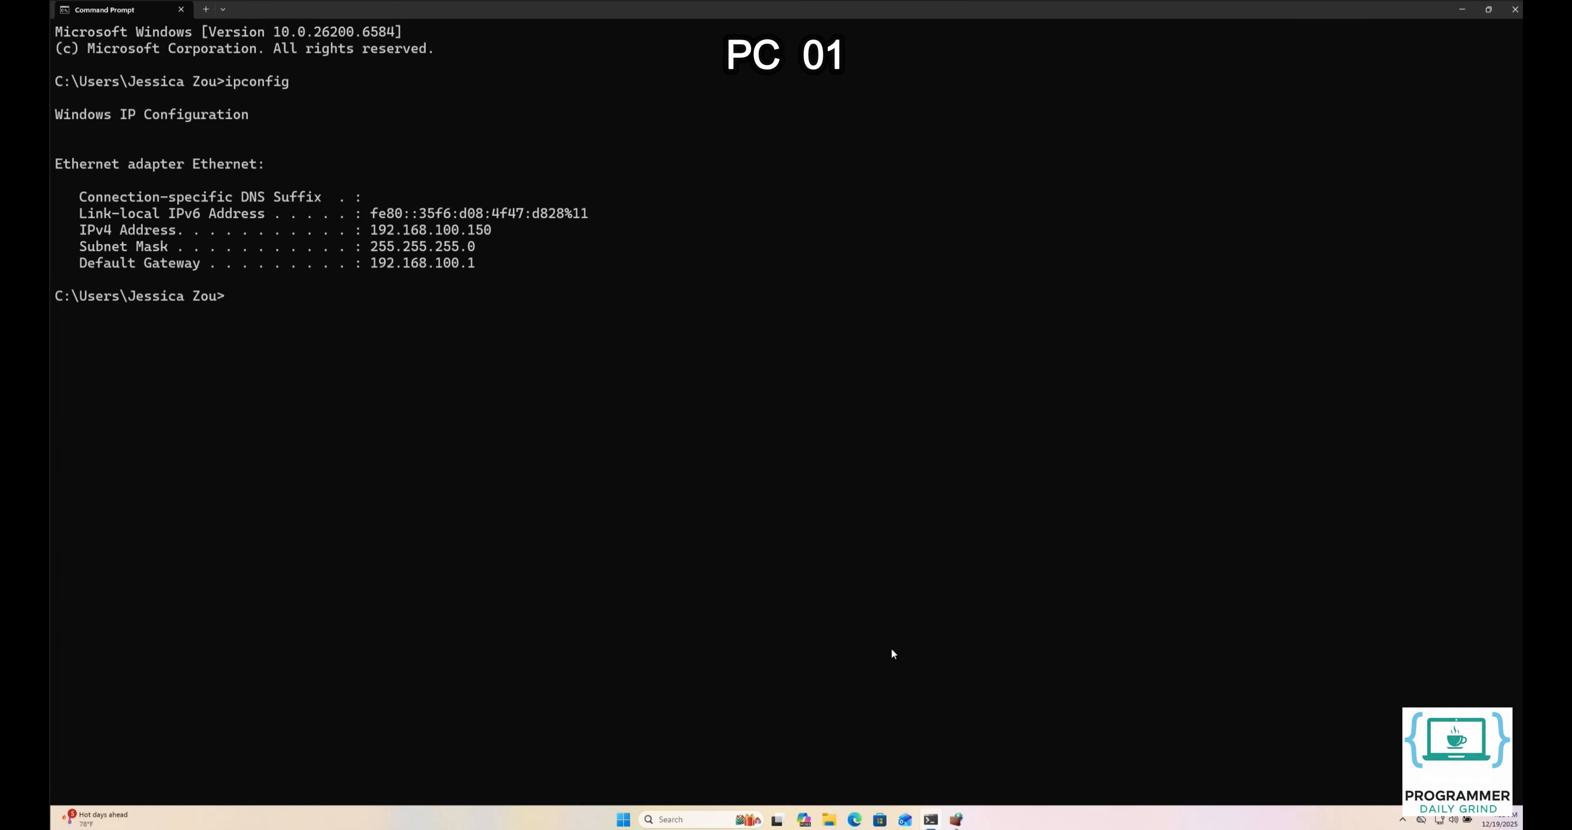
click(956, 819)
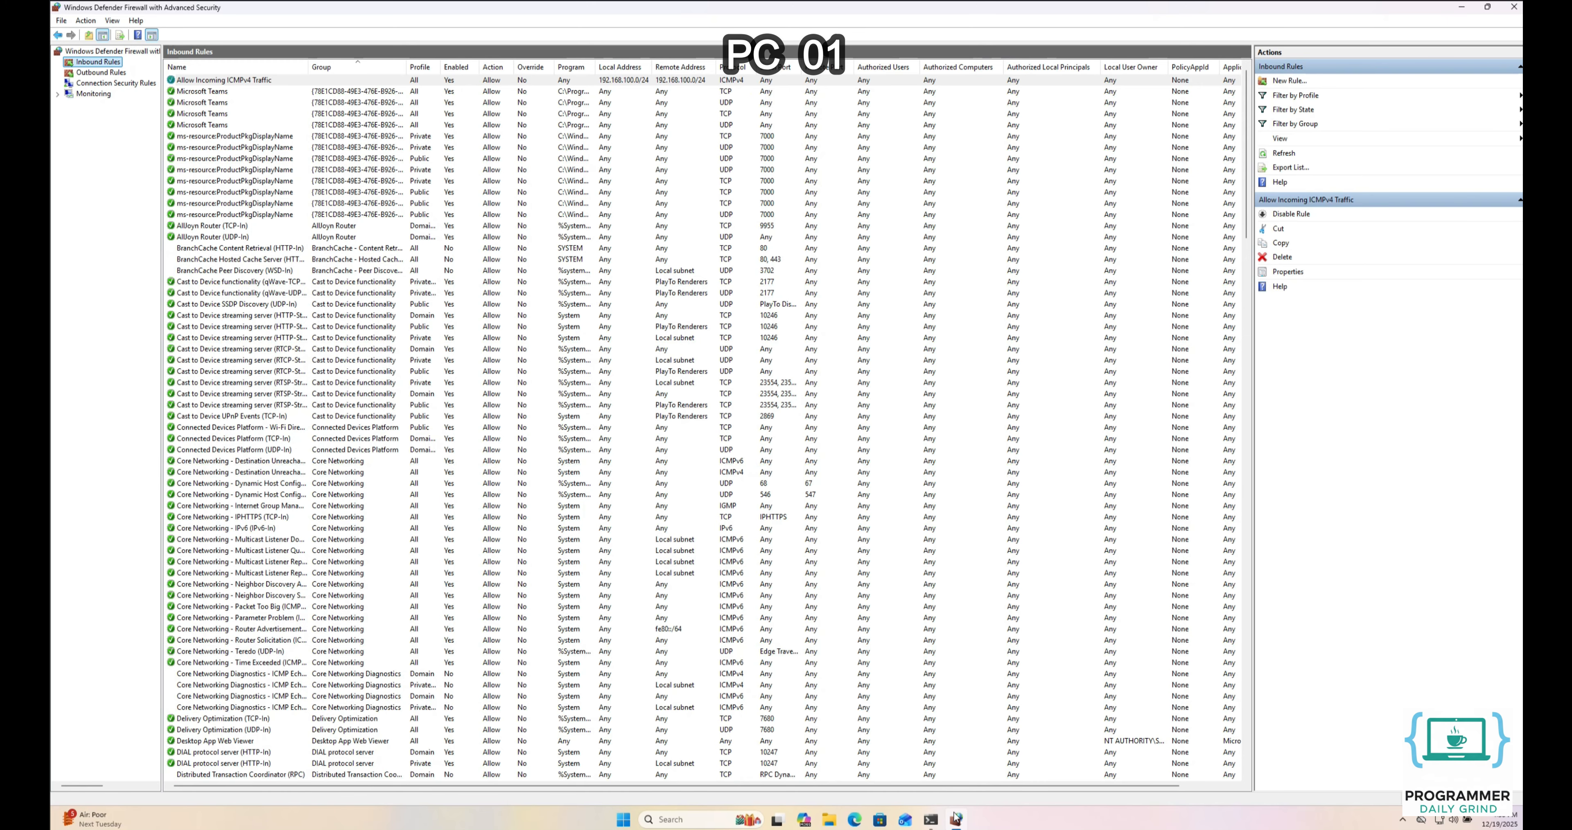
click(544, 80)
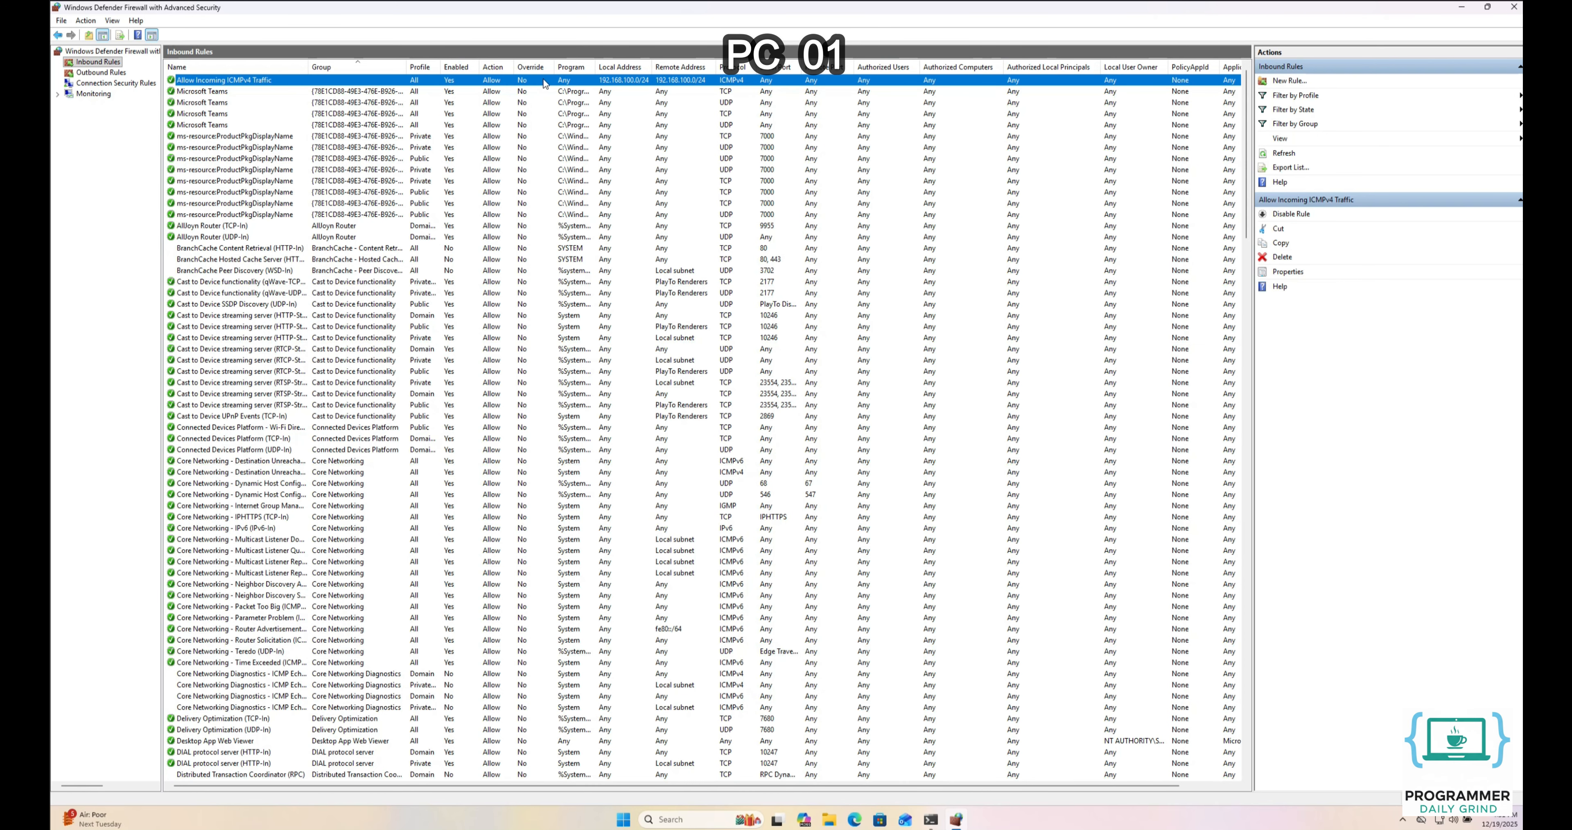
click(118, 84)
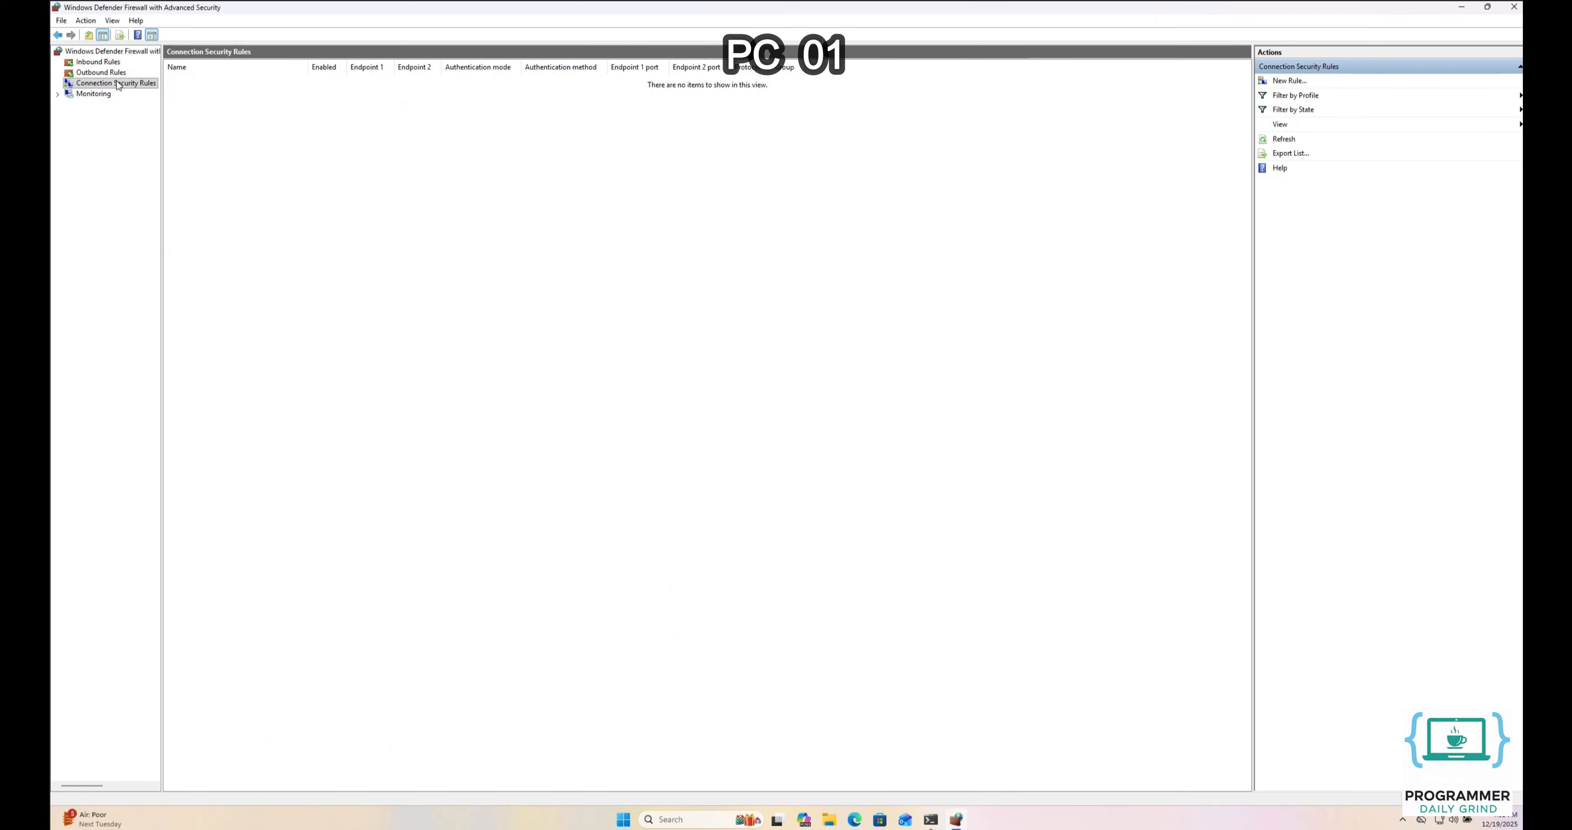
Launch the New Connection Security Rule Wizard and center it on screen
right_click(118, 85)
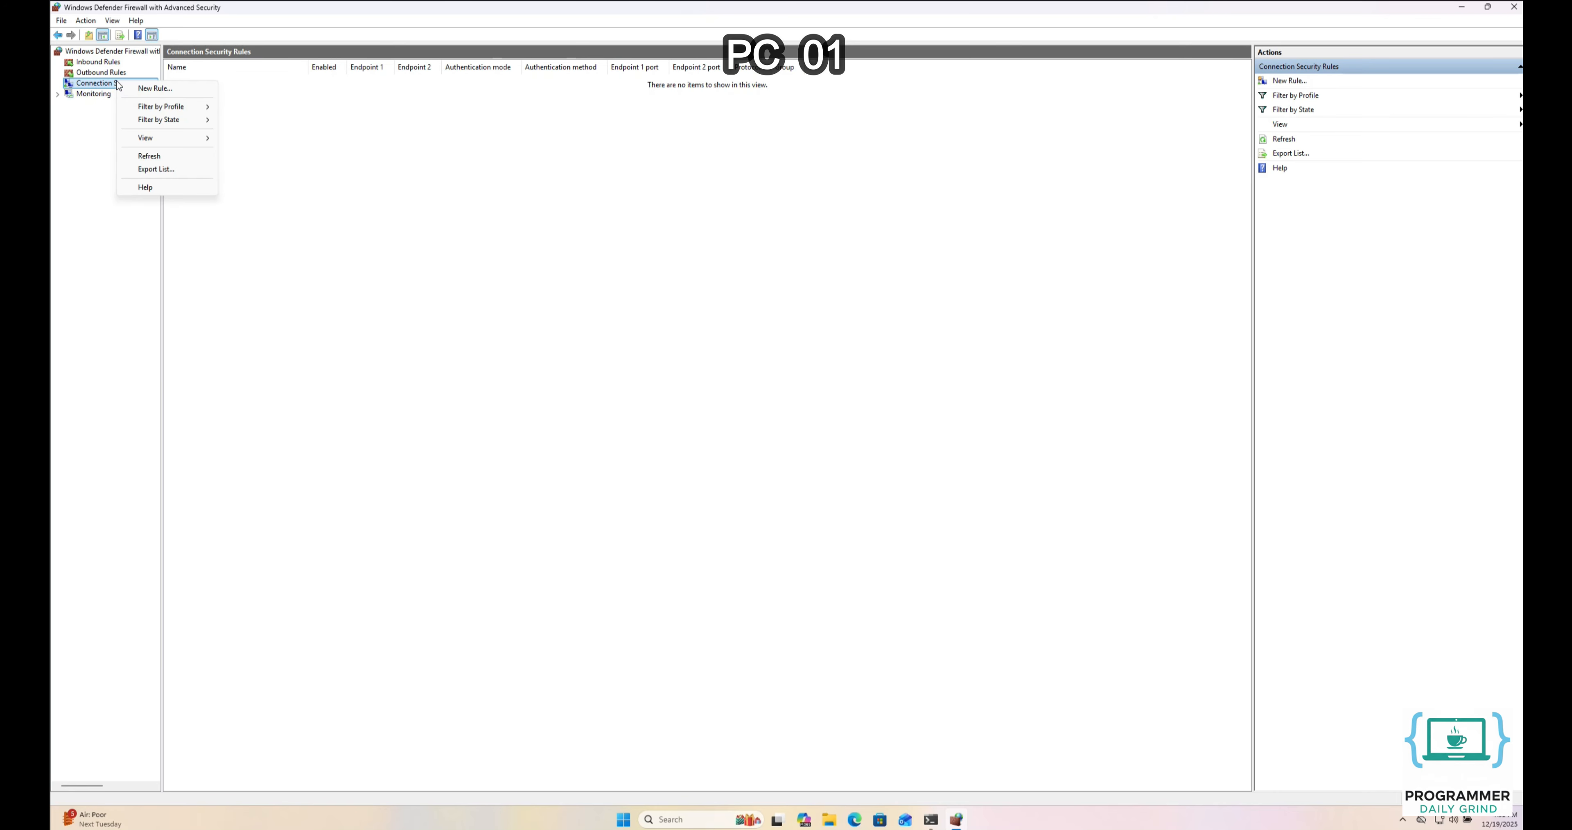
click(138, 89)
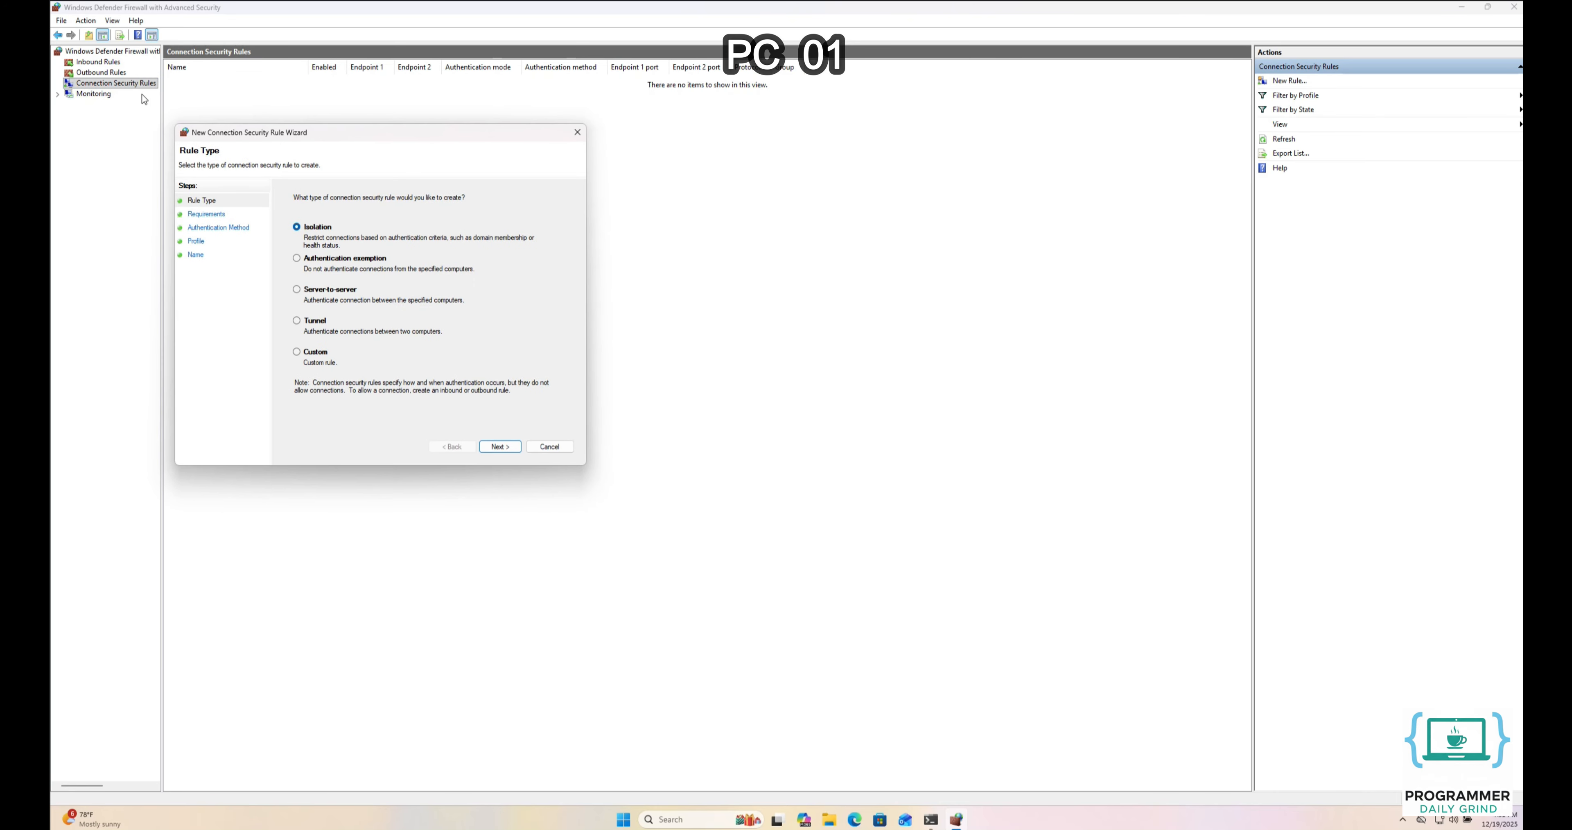
drag(216, 138, 582, 250)
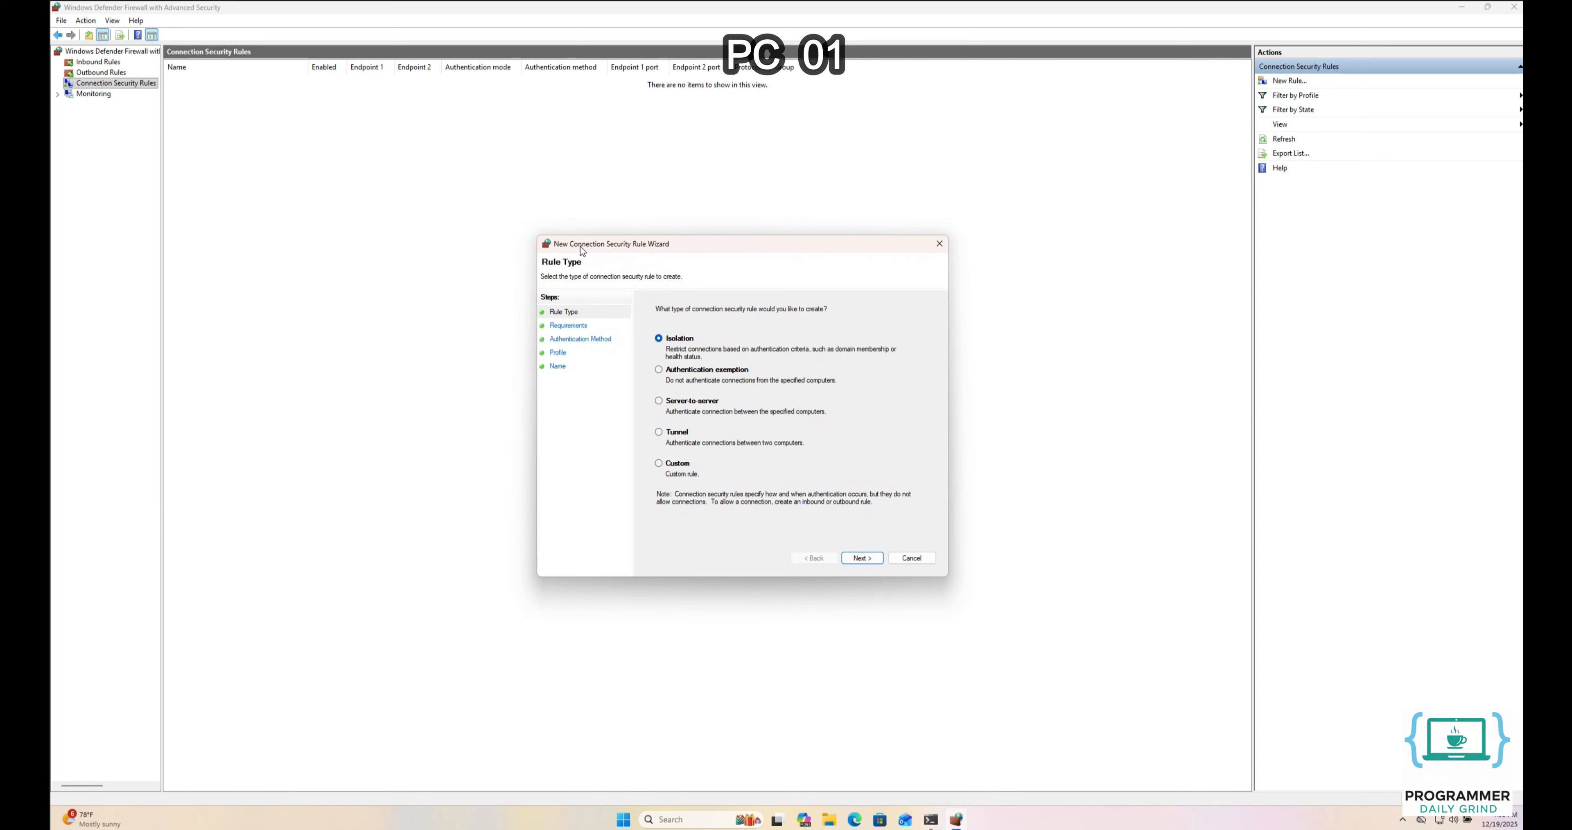
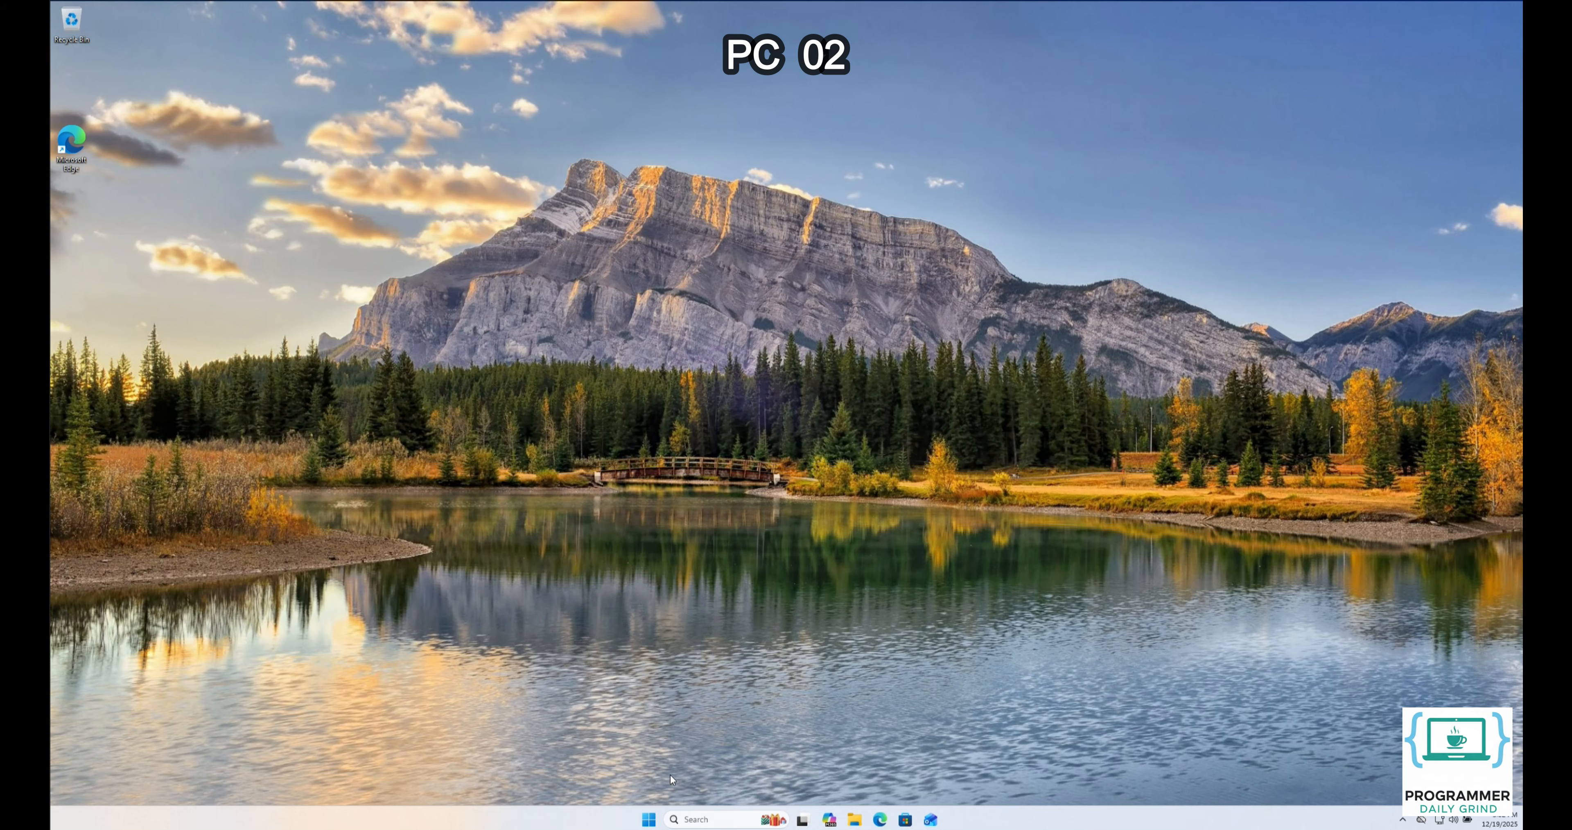
From the clear PC 02 desktop, open the Start search
click(651, 818)
Open Command Prompt maximized and ping 192.168.100.150; all four requests time out
text(command prompt)
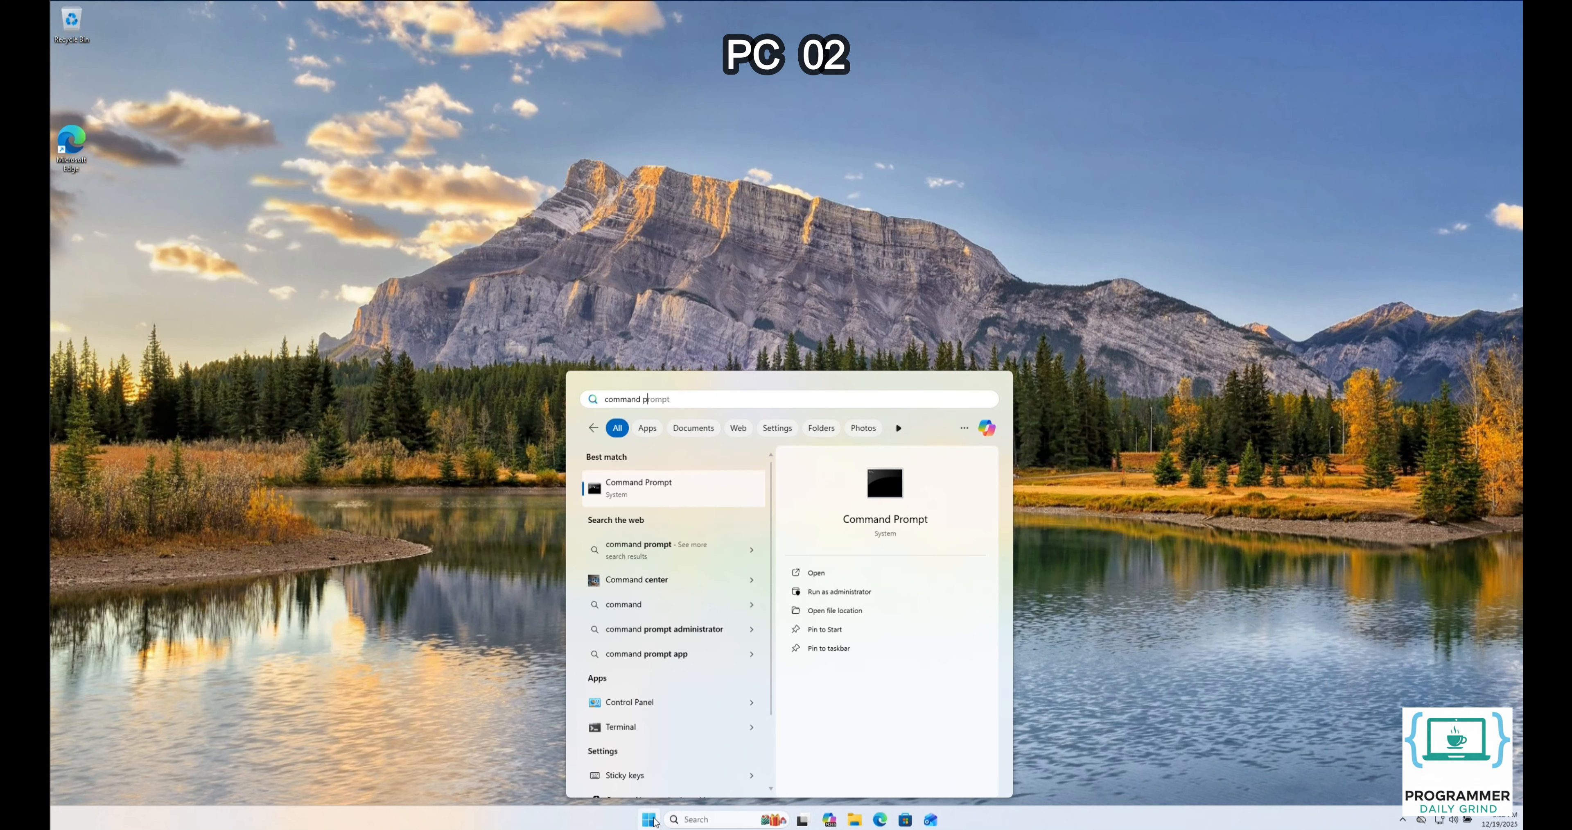
key(Return)
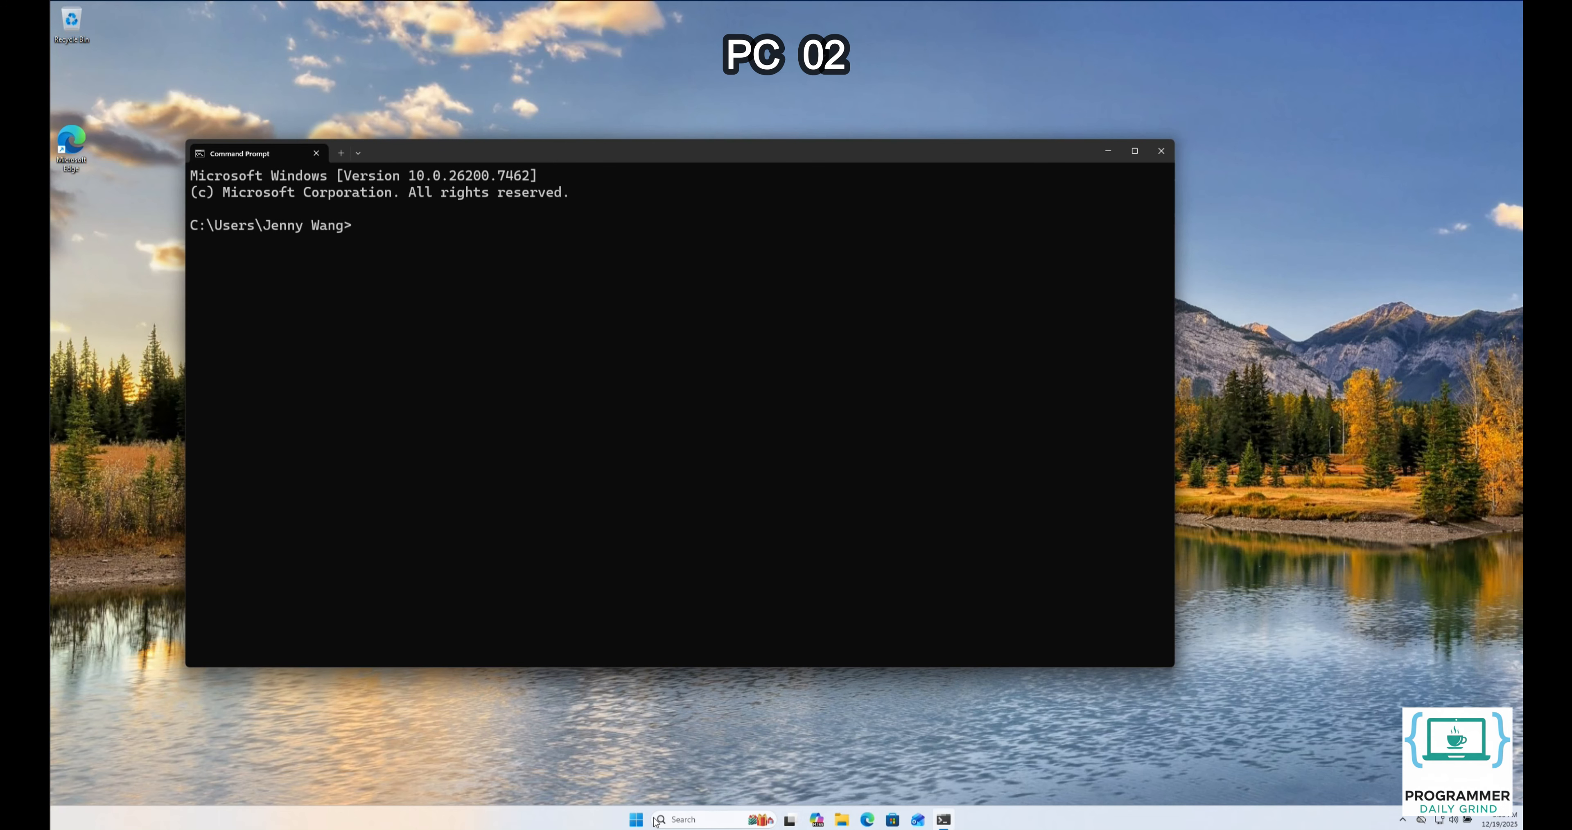
click(1142, 152)
text(pin)
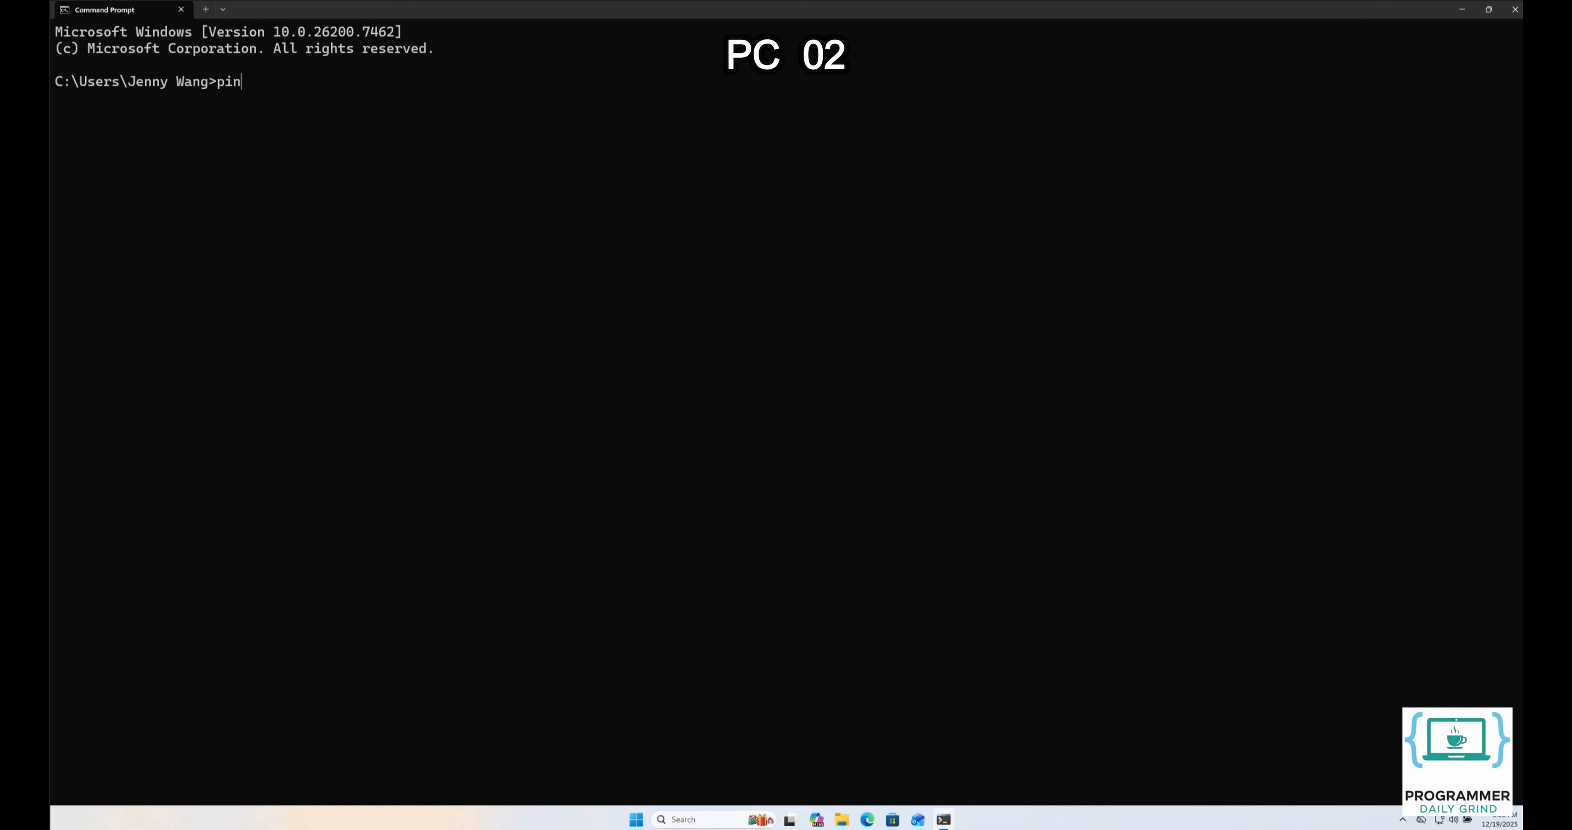
text(g 192.168.100.150)
key(Return)
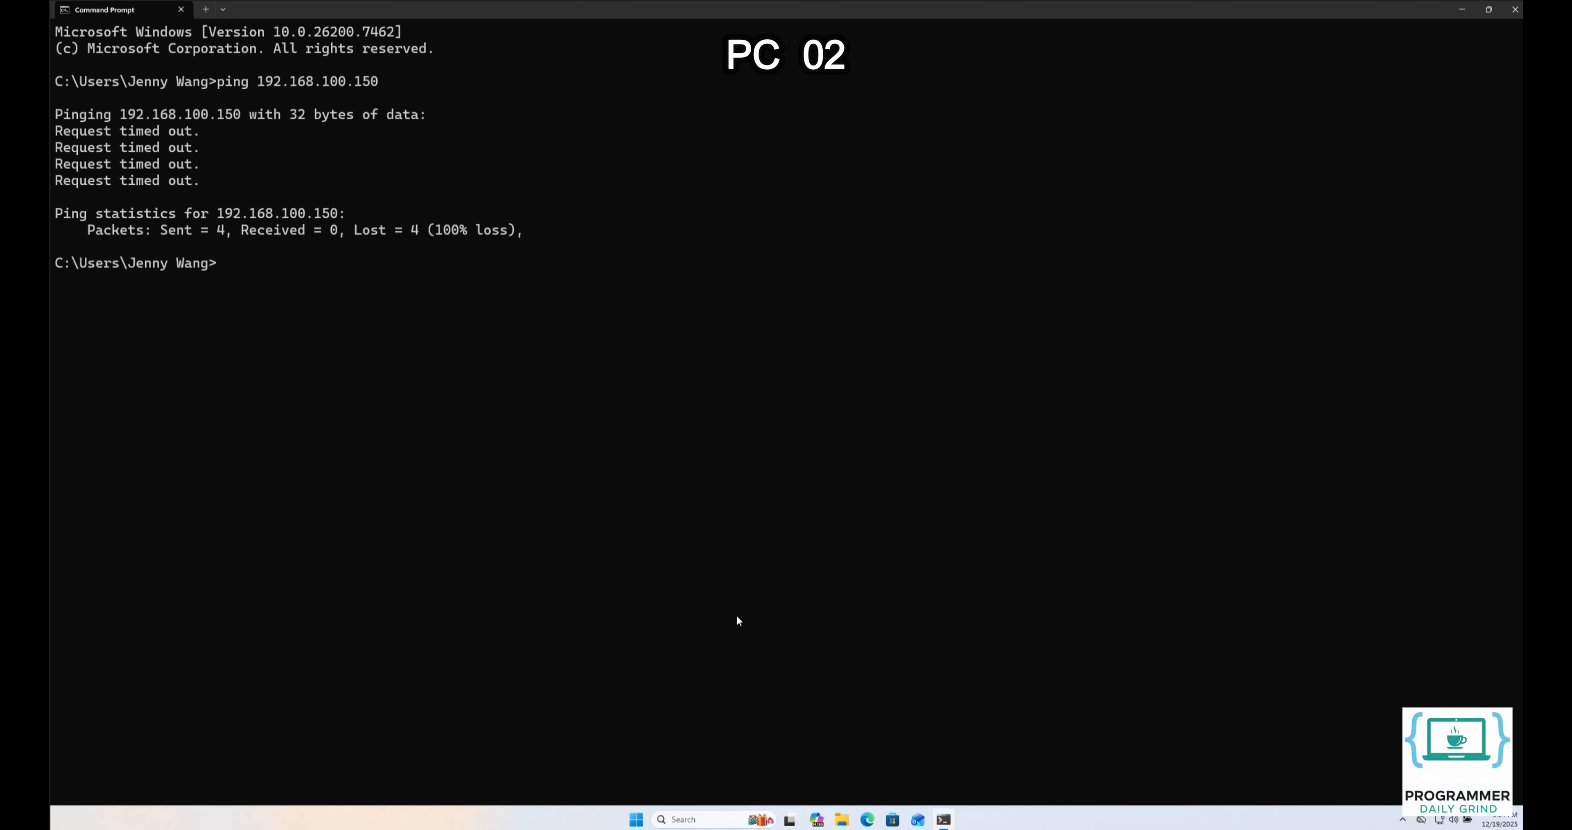
click(636, 819)
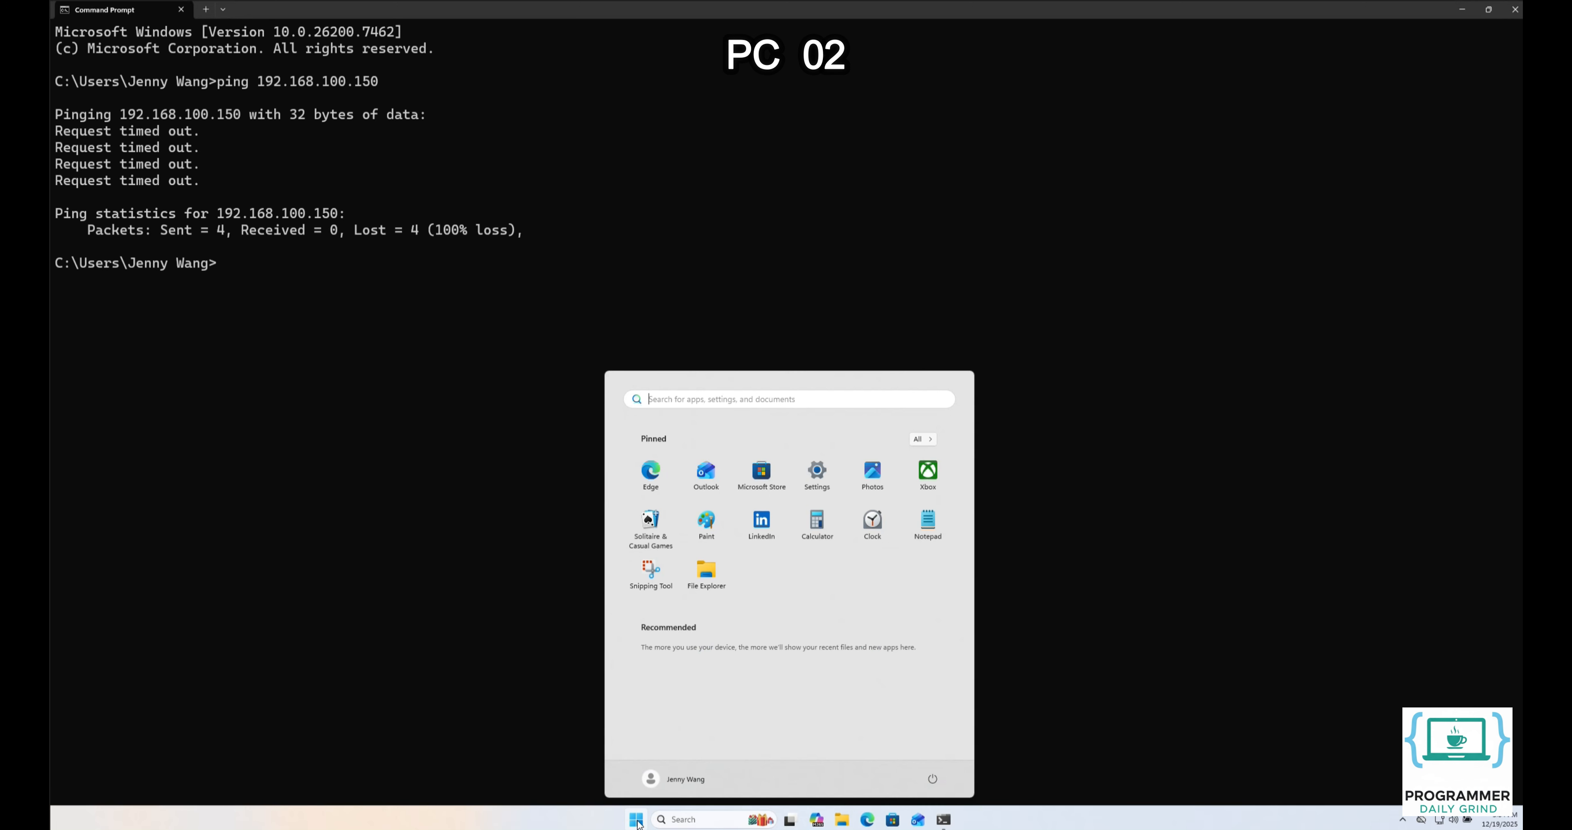
Launch Windows Defender Firewall with Advanced Security maximized and start a new inbound rule
text(windows defender firew)
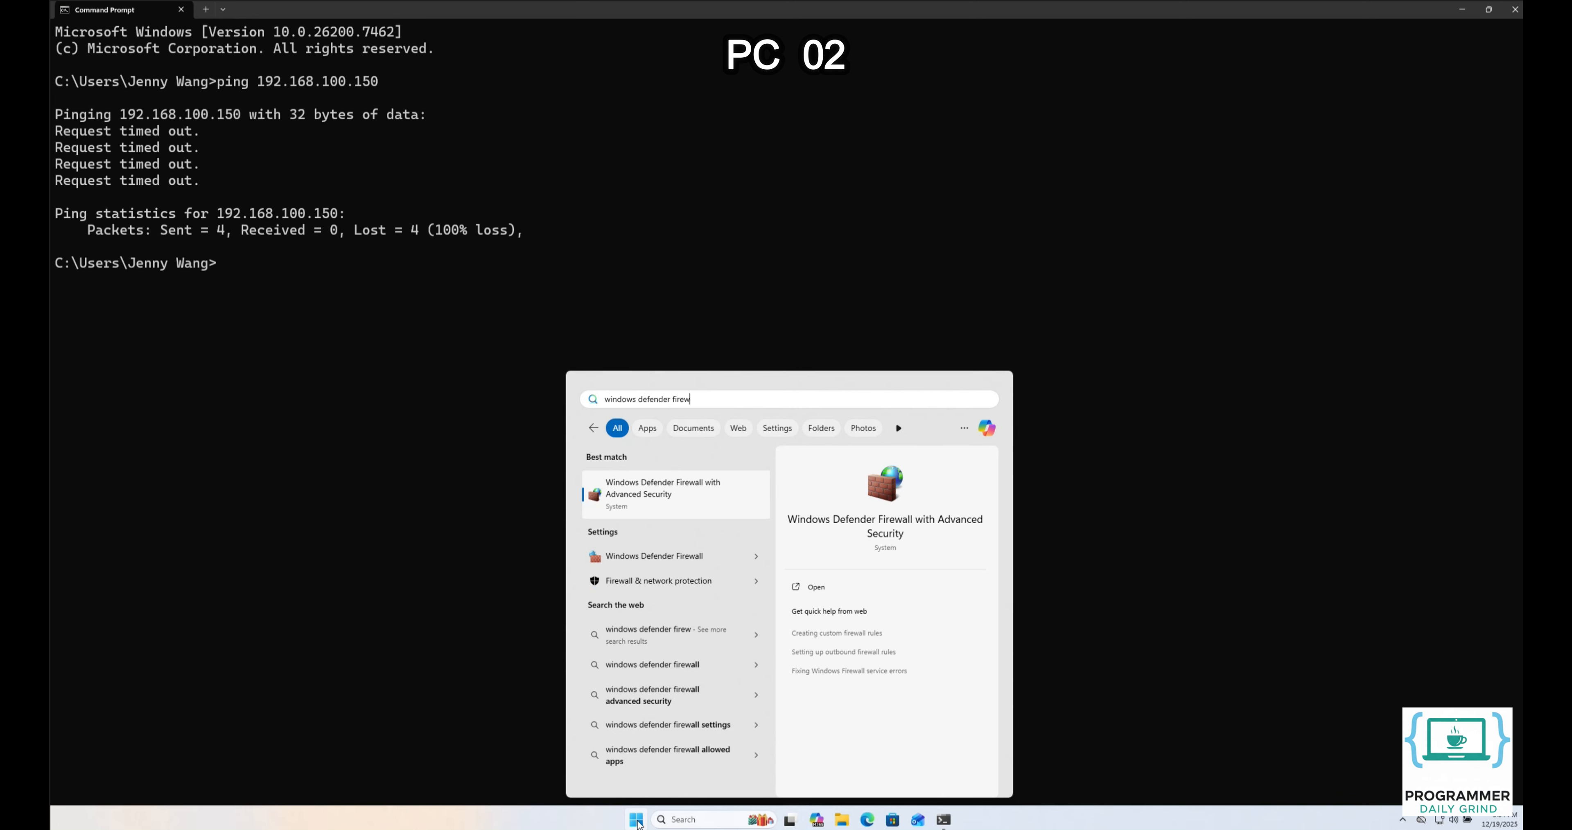
text(all with advanced security)
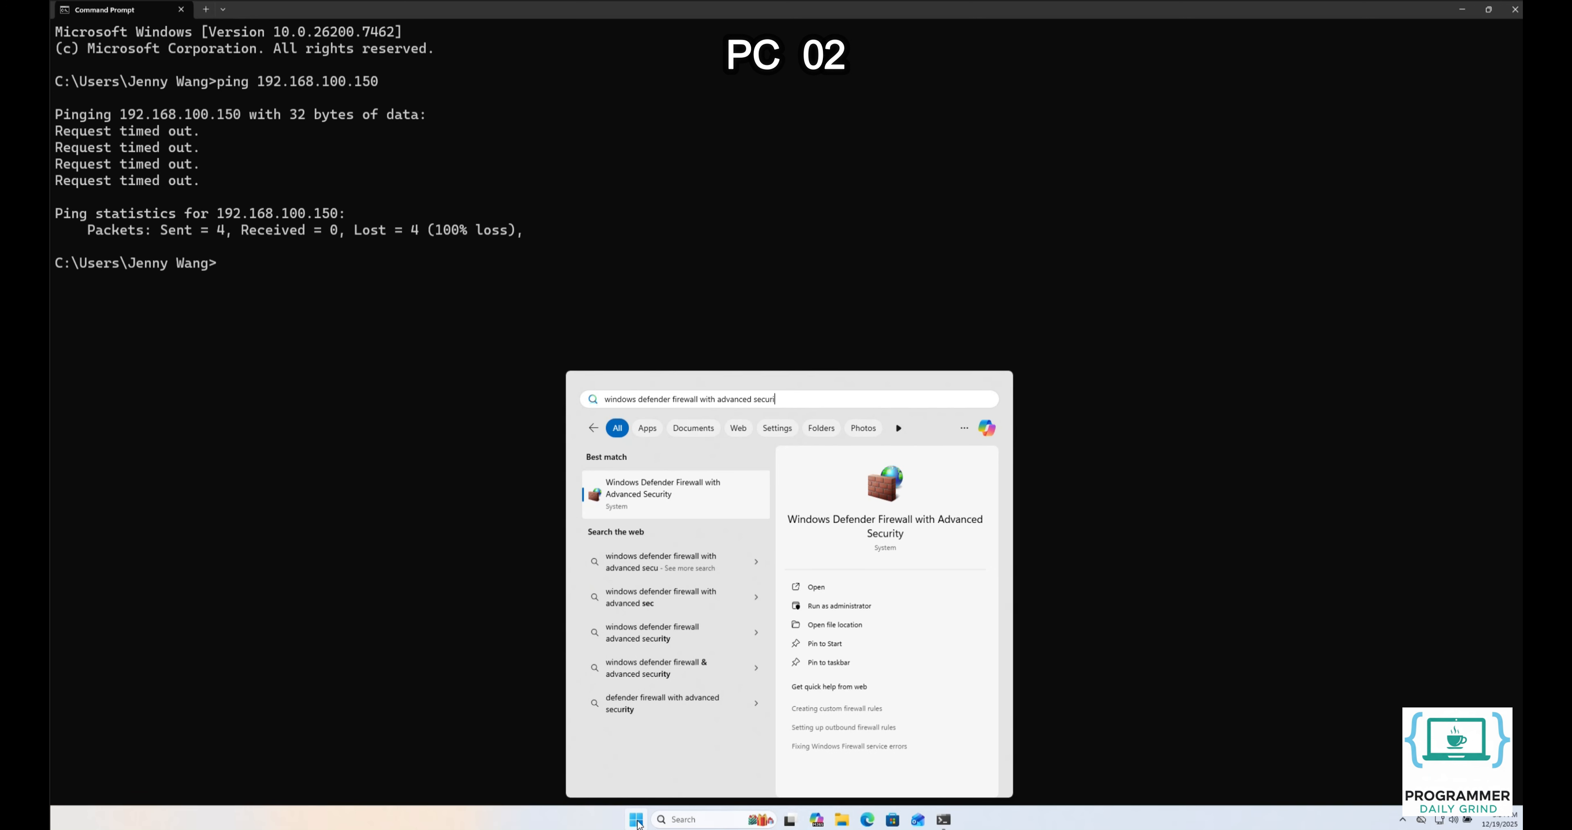
key(Return)
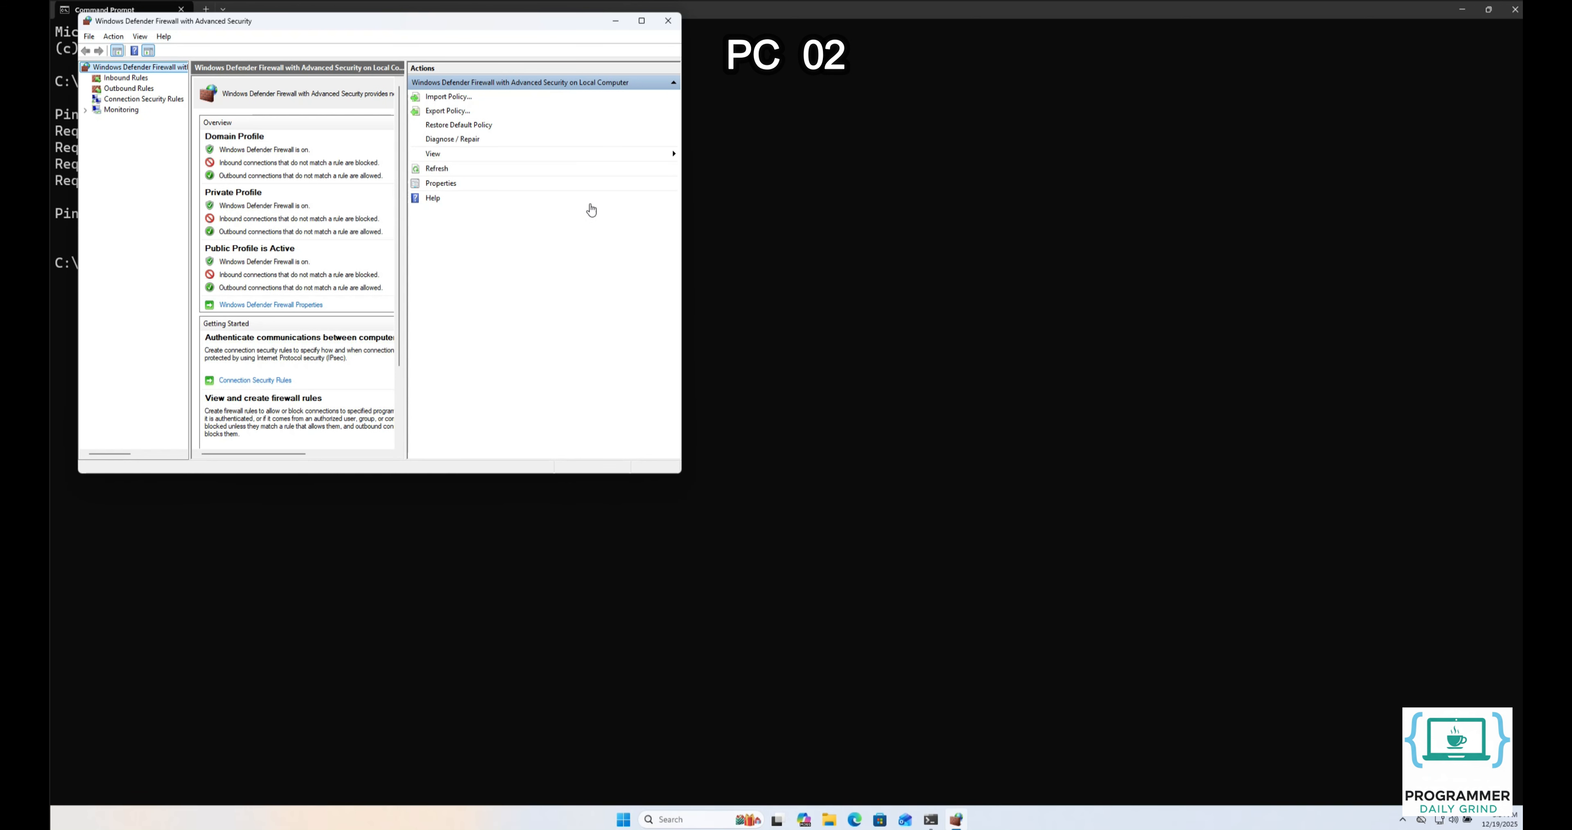
click(642, 25)
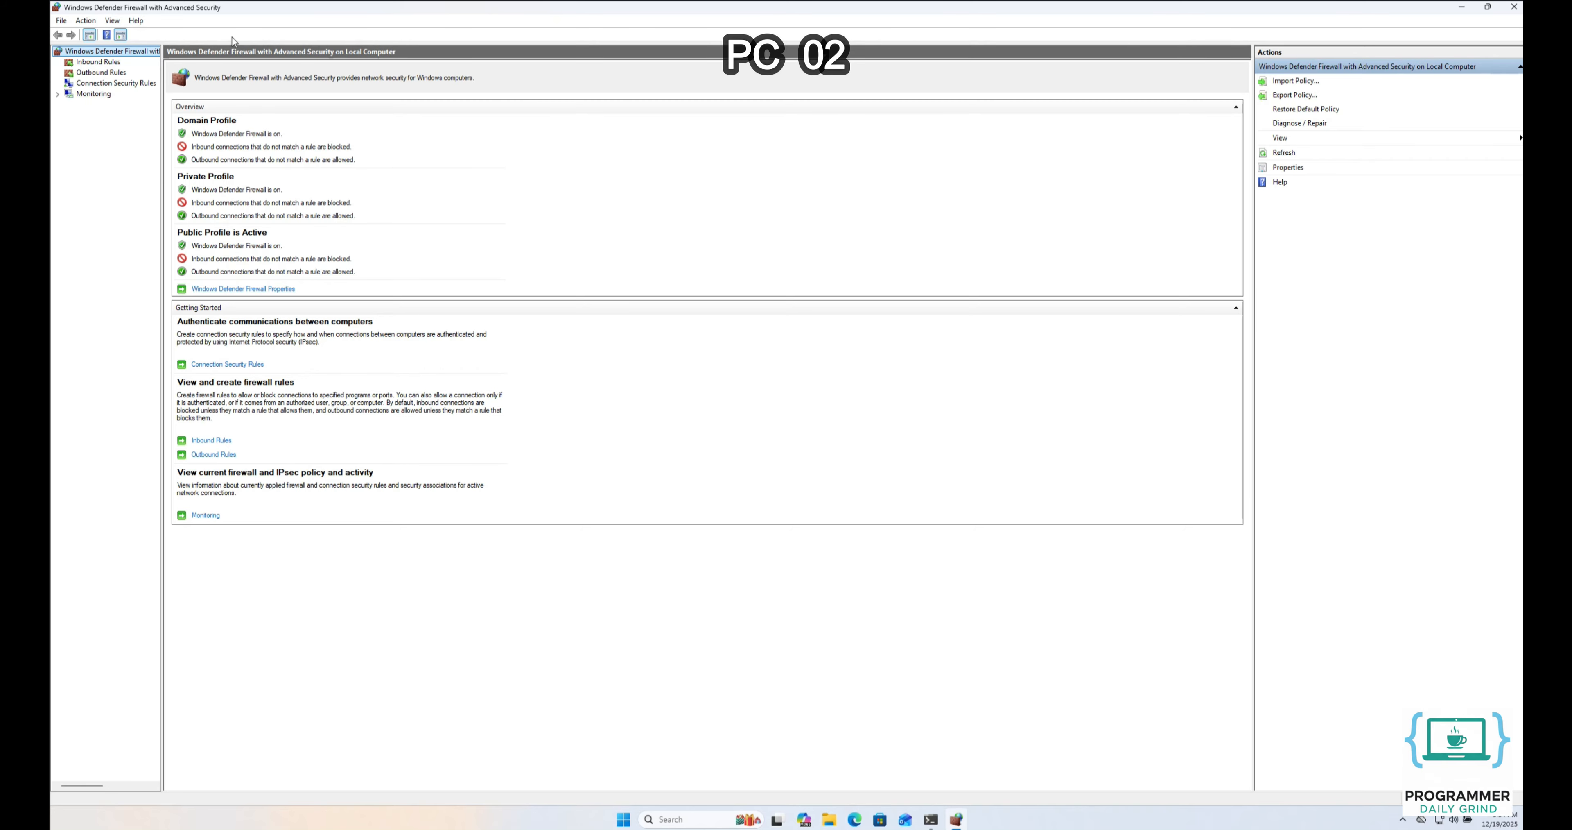
click(102, 63)
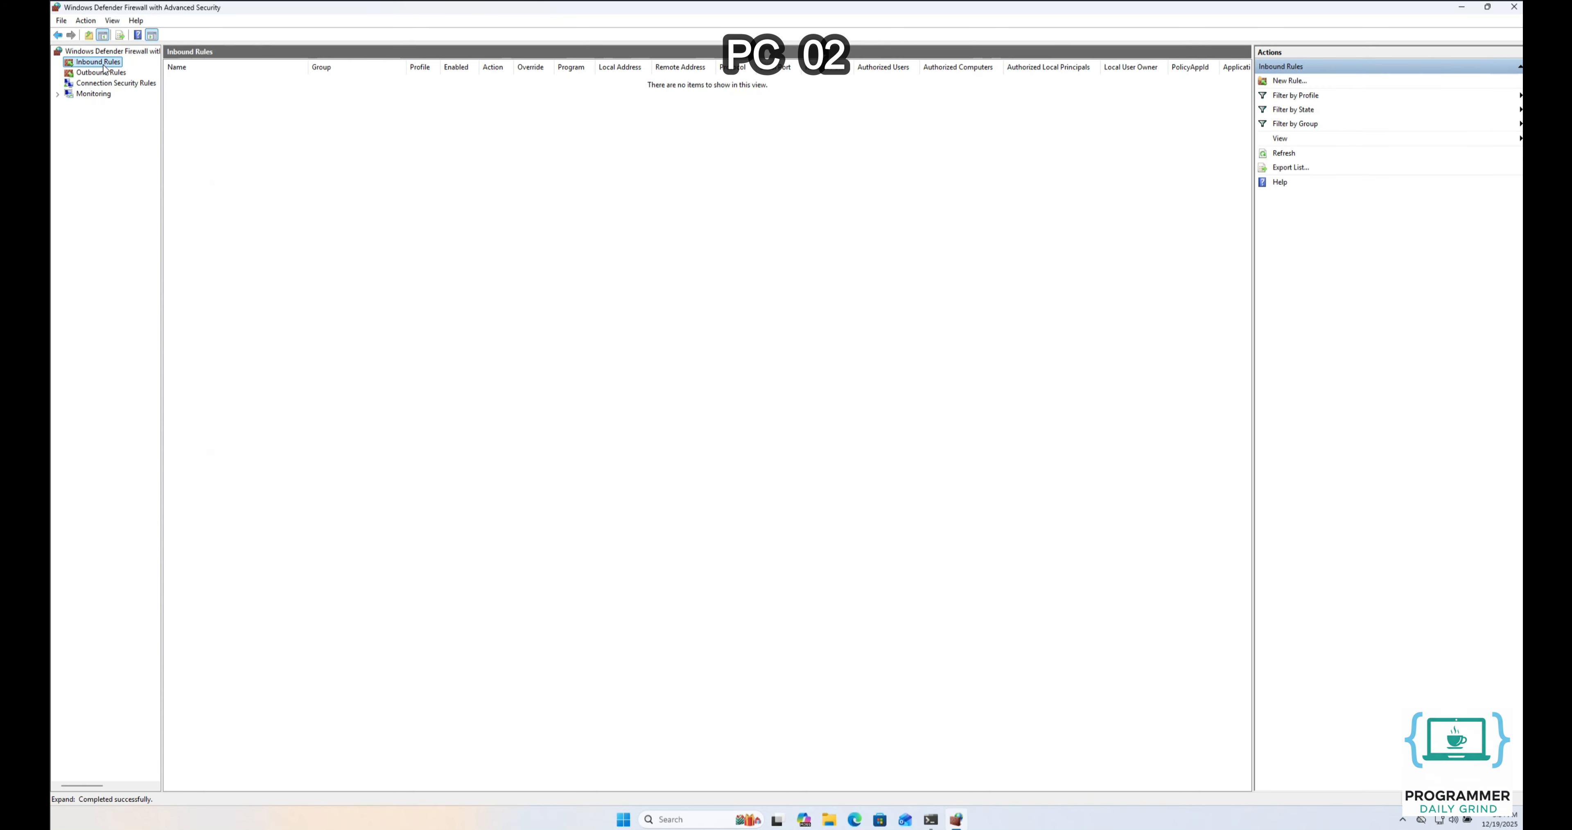
right_click(102, 65)
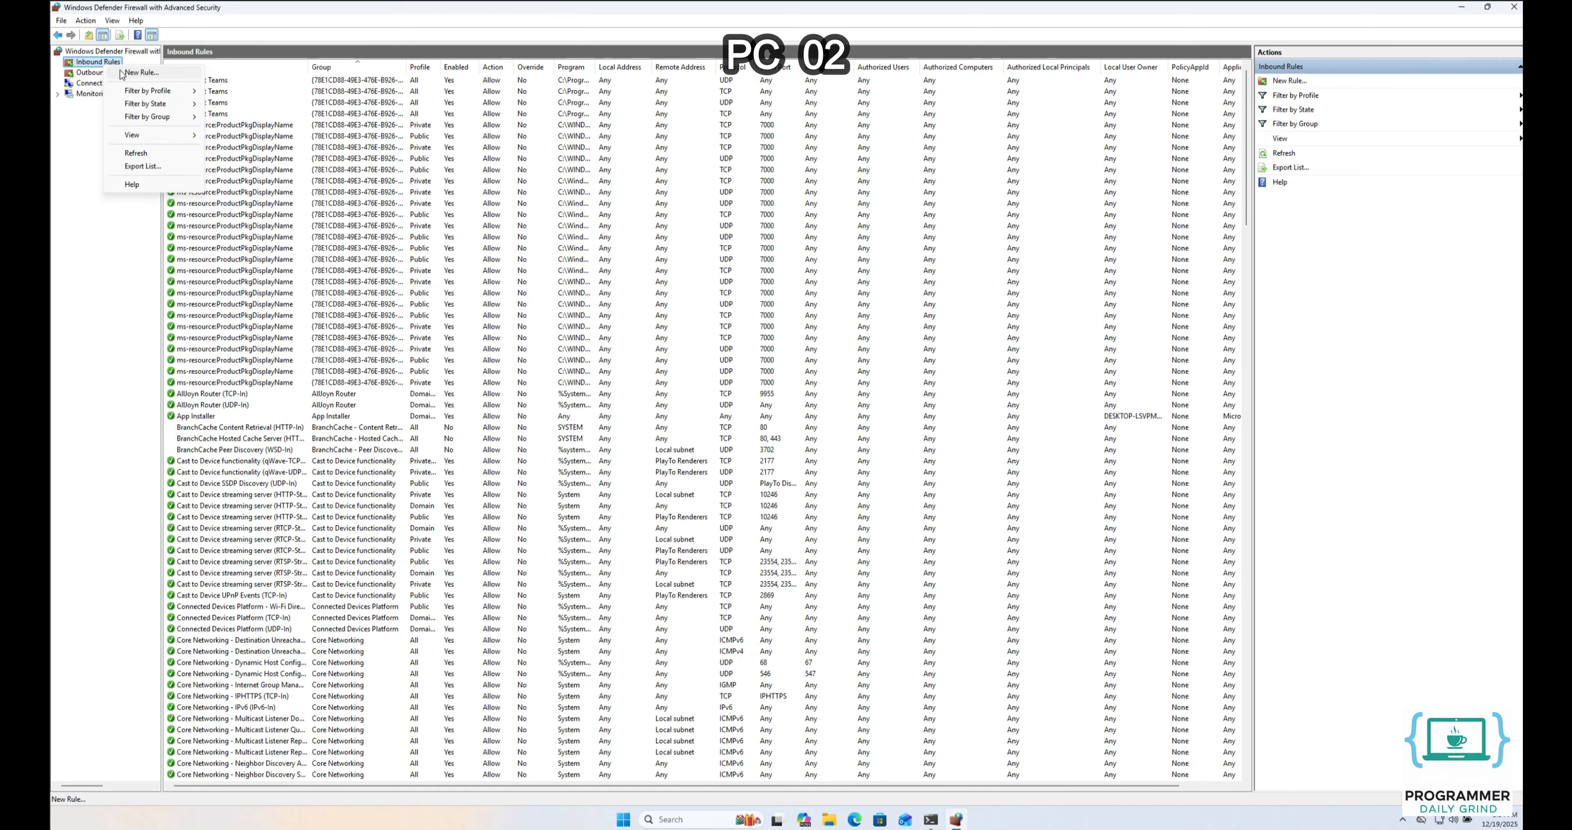
click(135, 73)
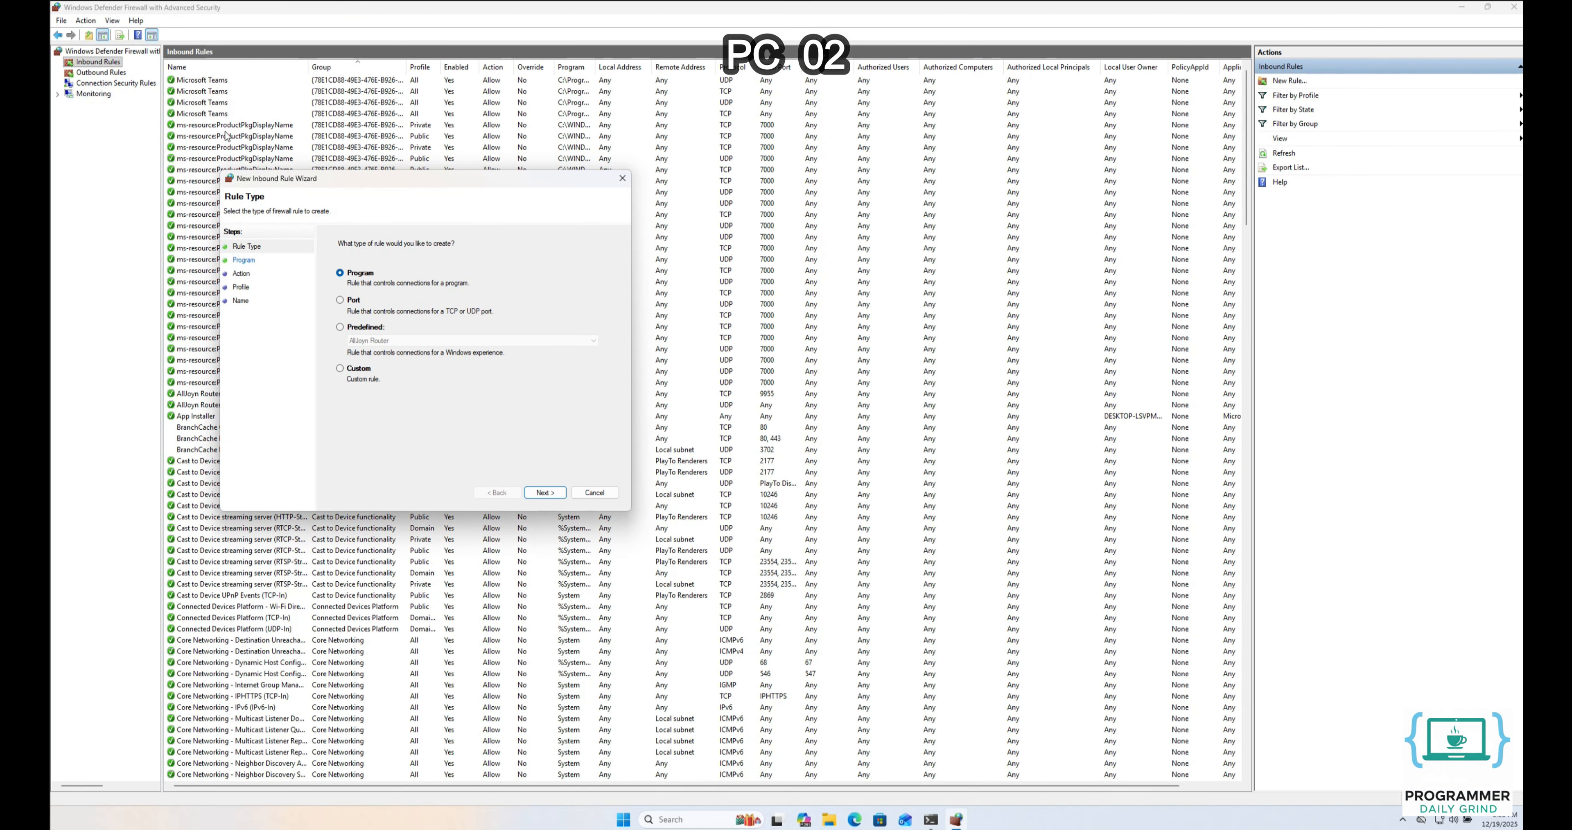
Make the new inbound rule a Custom rule for all programs using protocol ICMPv4
drag(284, 182, 641, 218)
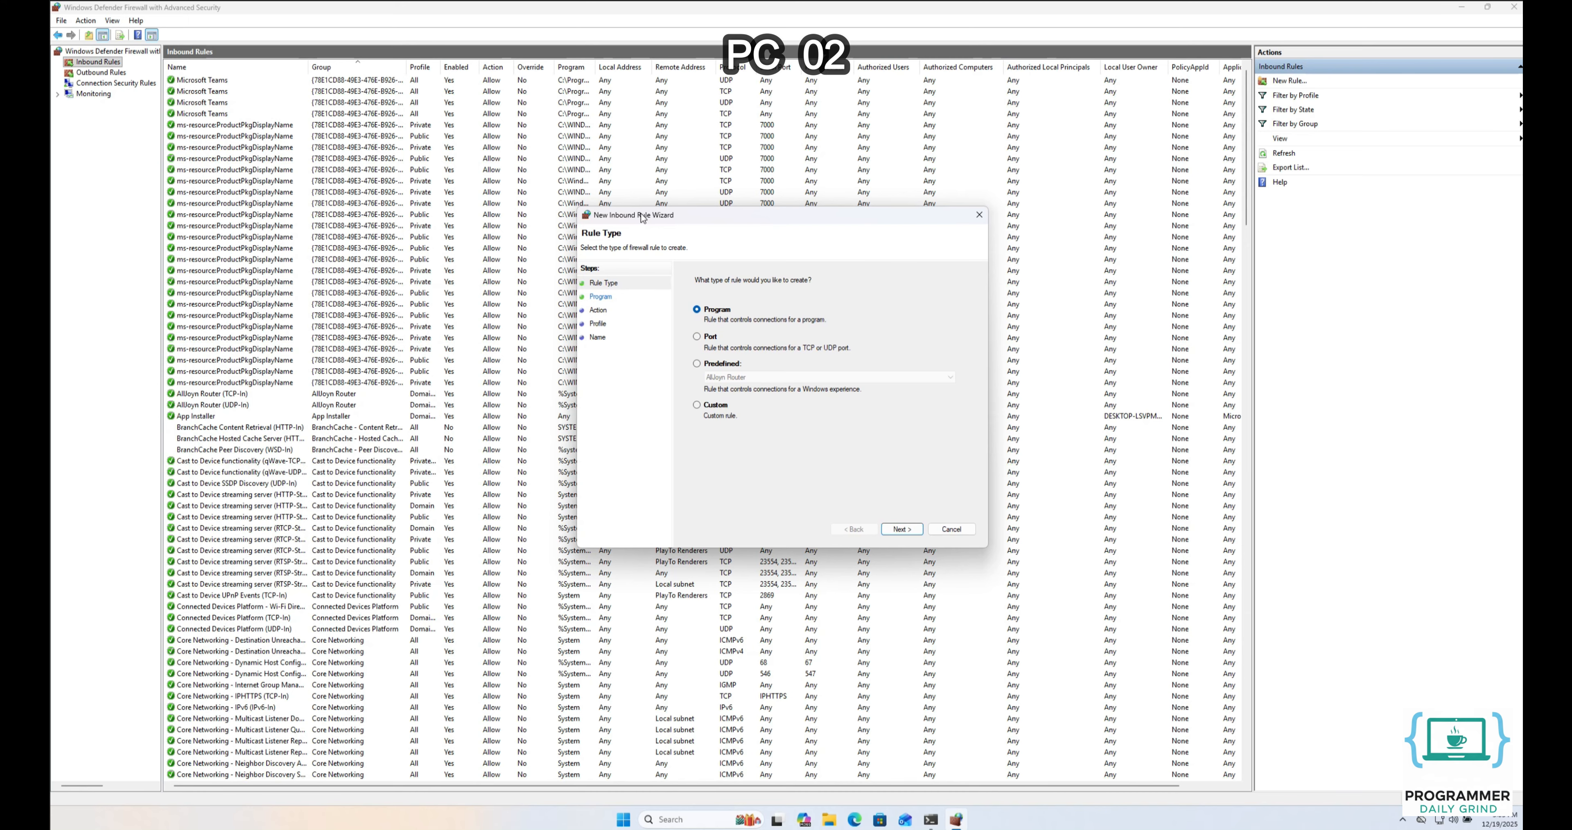
click(714, 405)
click(899, 530)
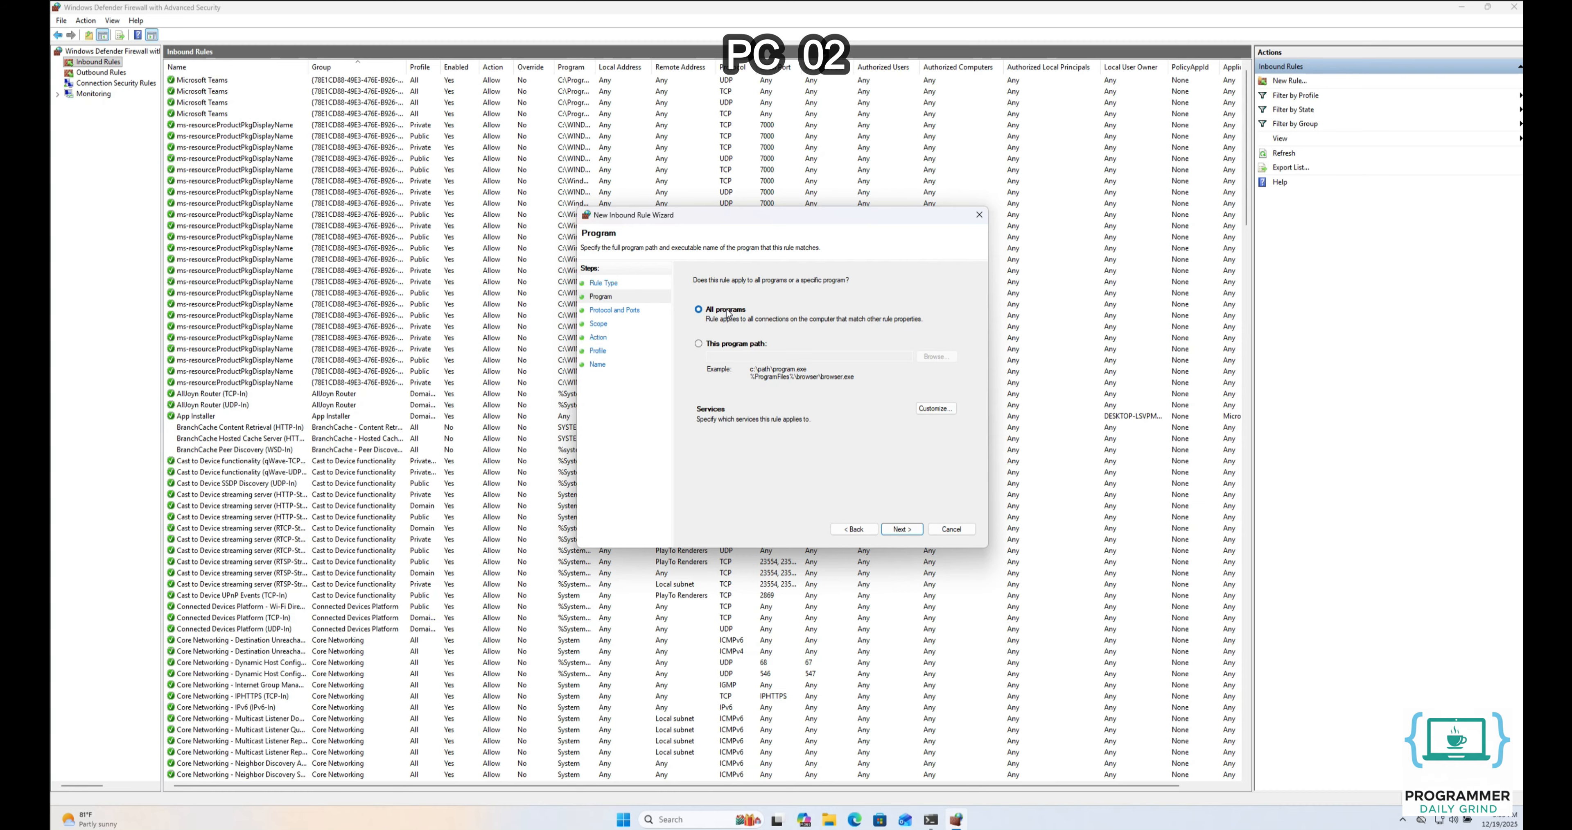
click(893, 529)
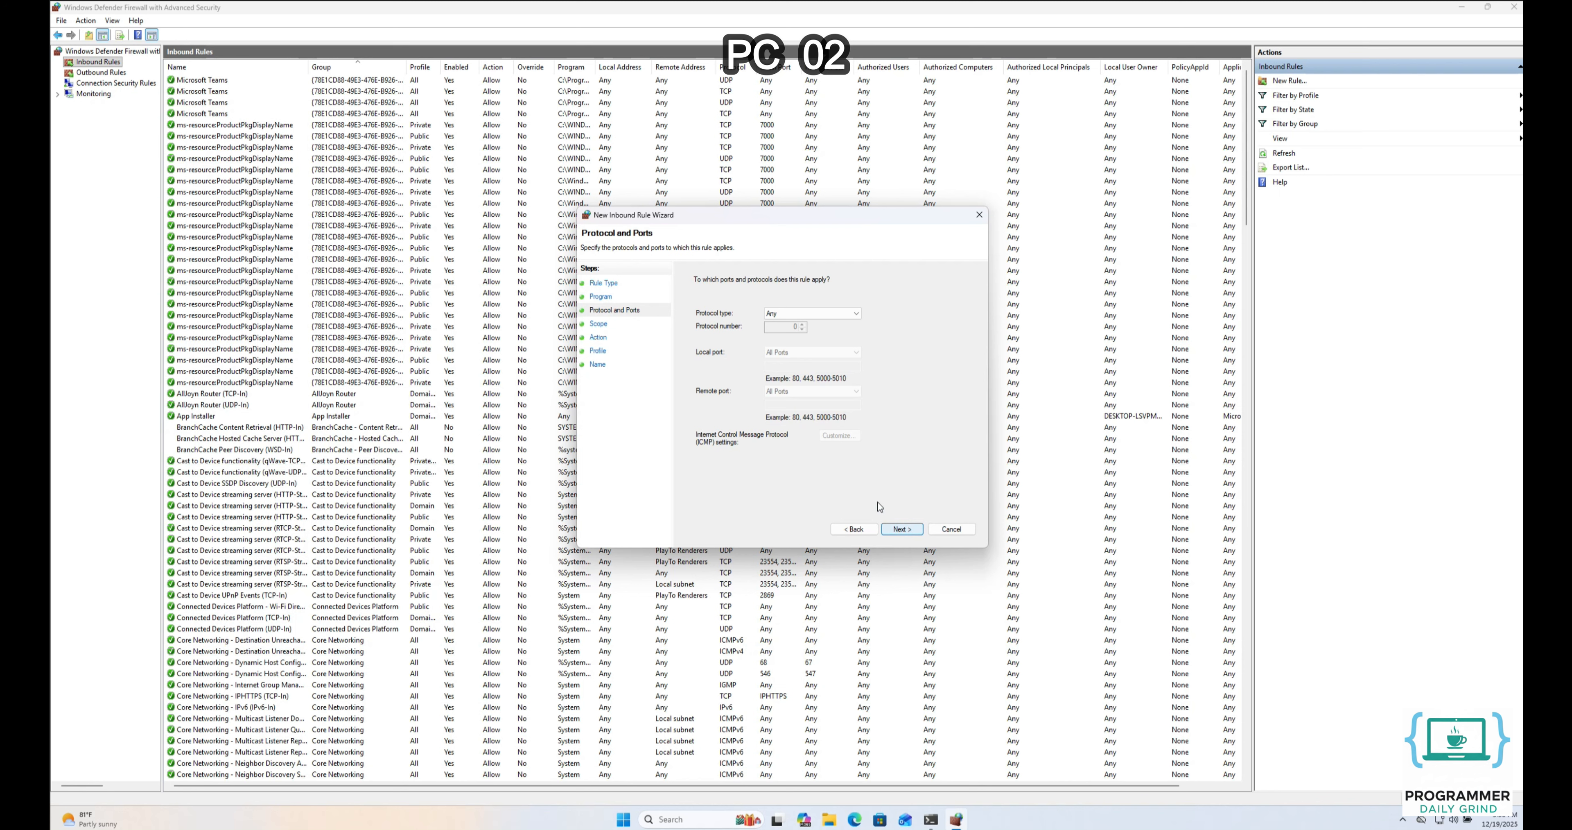
click(803, 314)
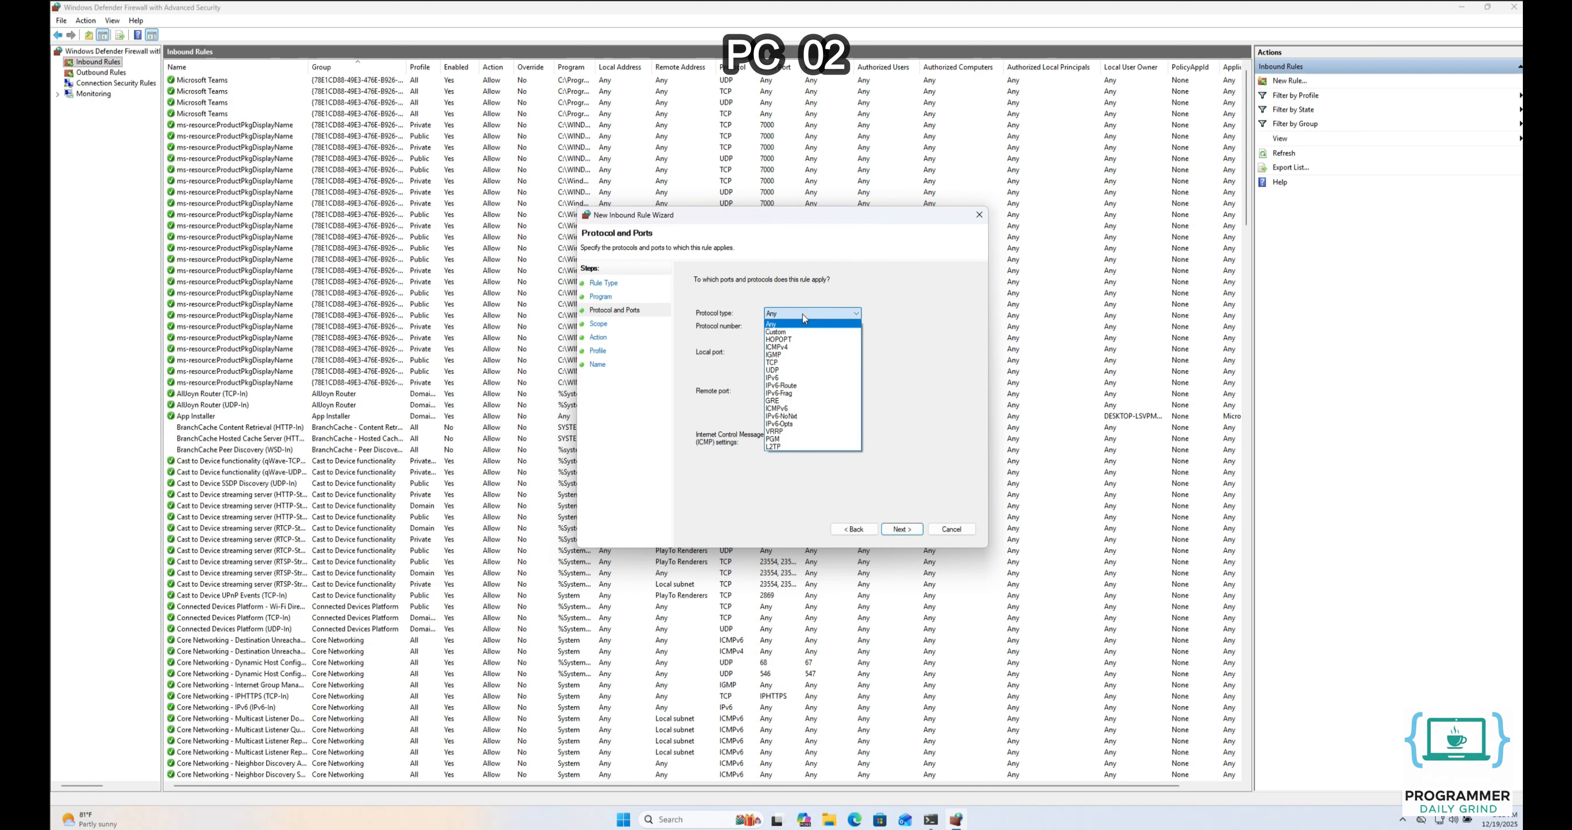
click(795, 347)
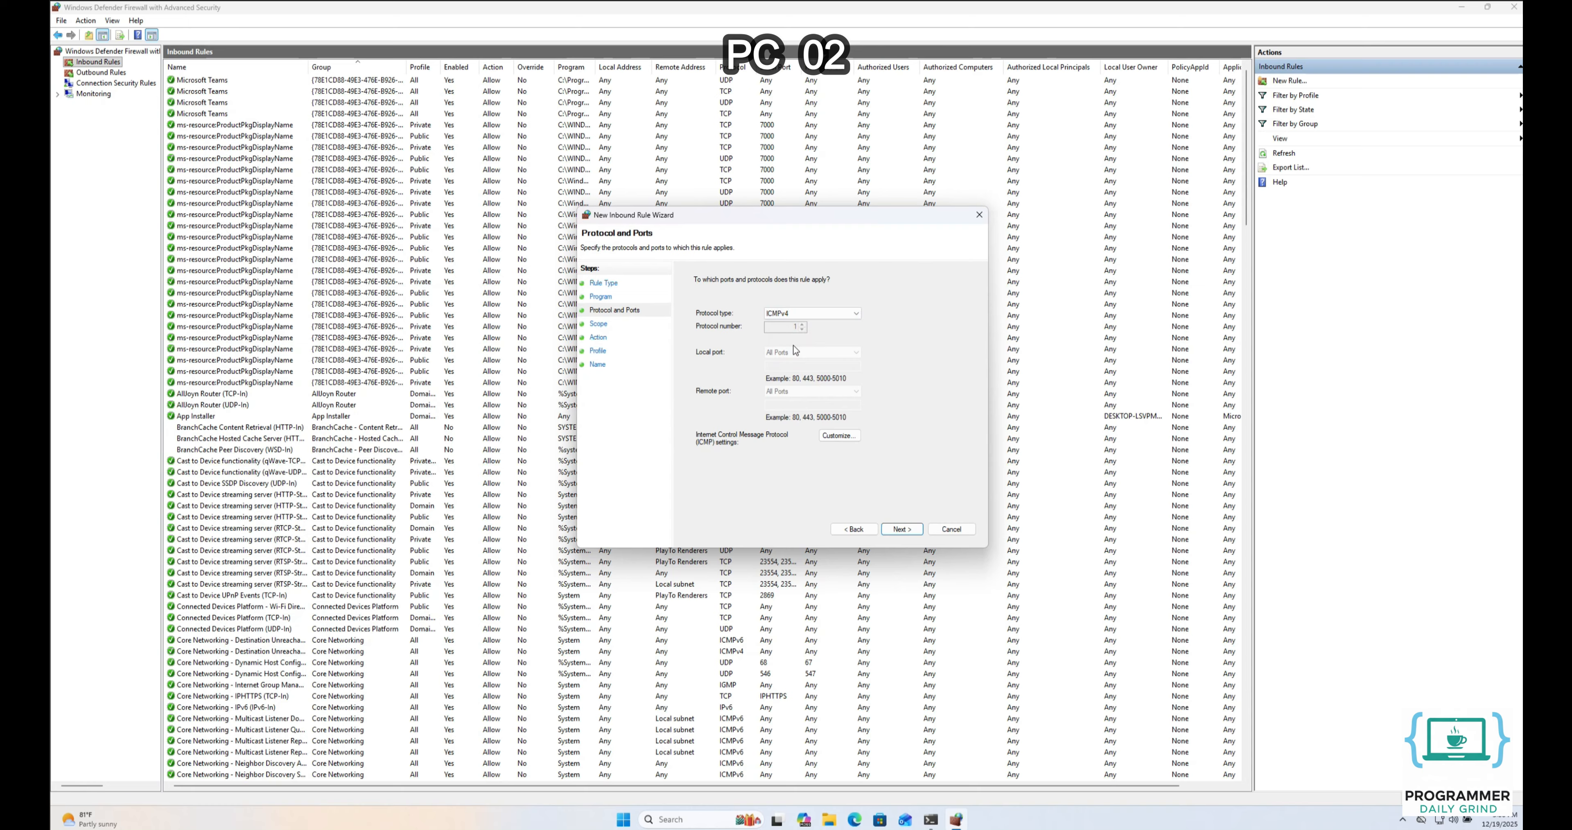
click(902, 529)
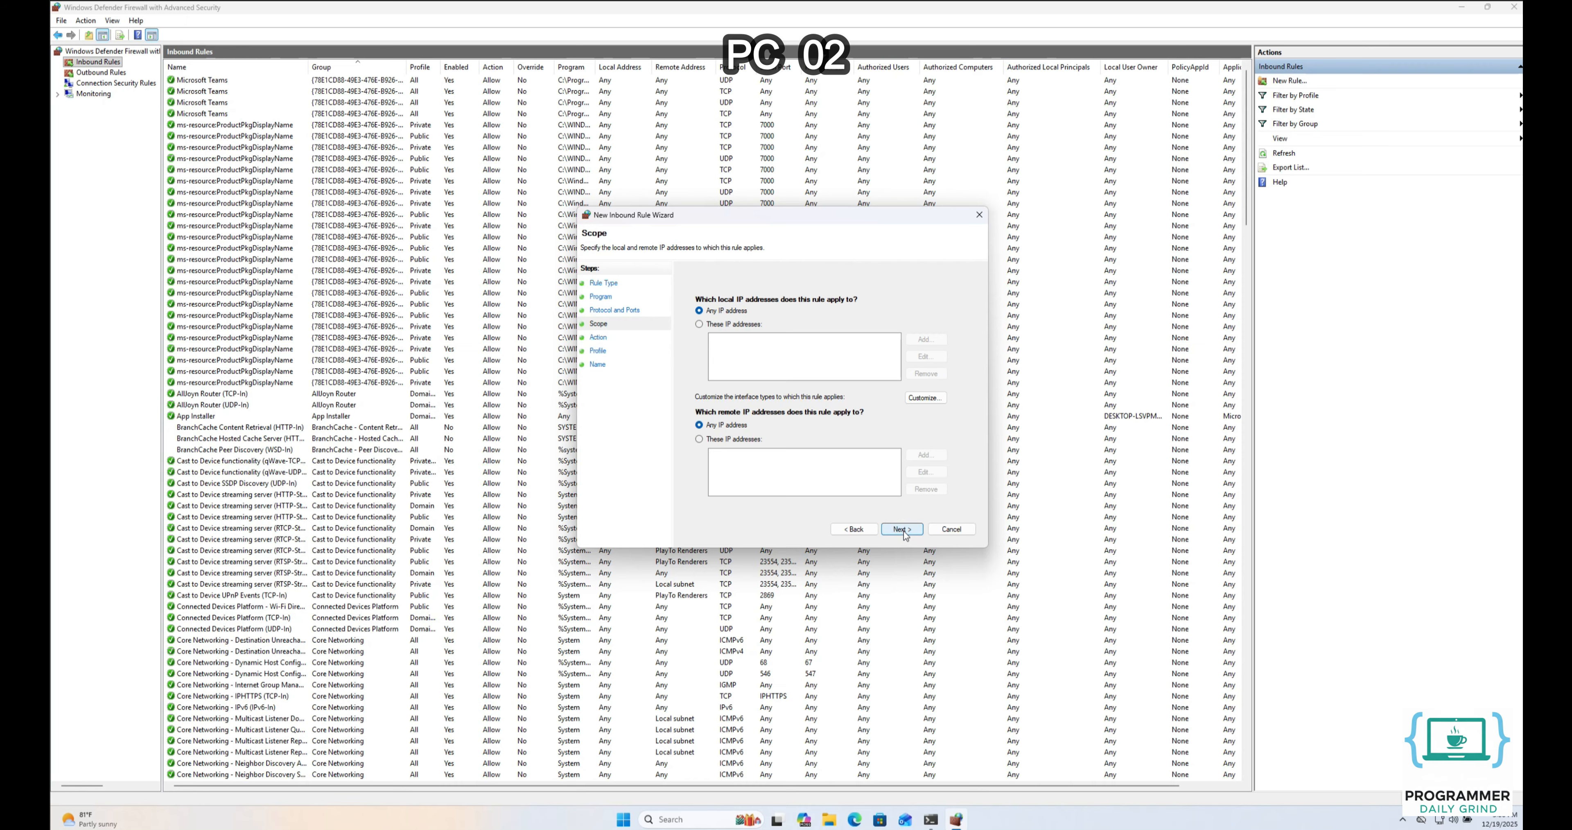
Restrict both local and remote IP addresses to the 192.168.100.0/24 subnet
click(734, 323)
click(924, 340)
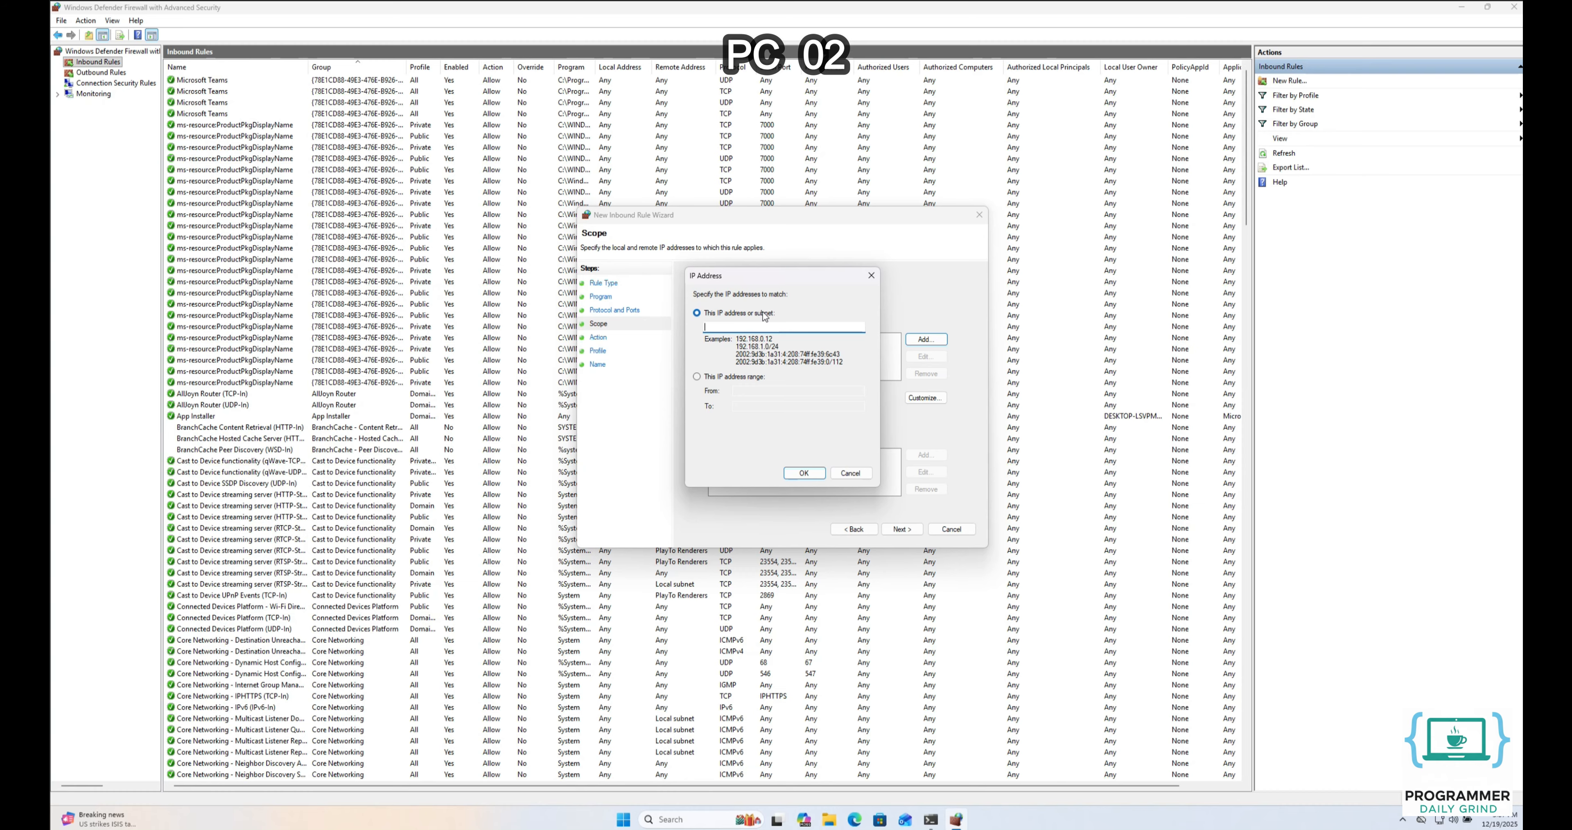
text(192.168.100.0/24)
click(799, 472)
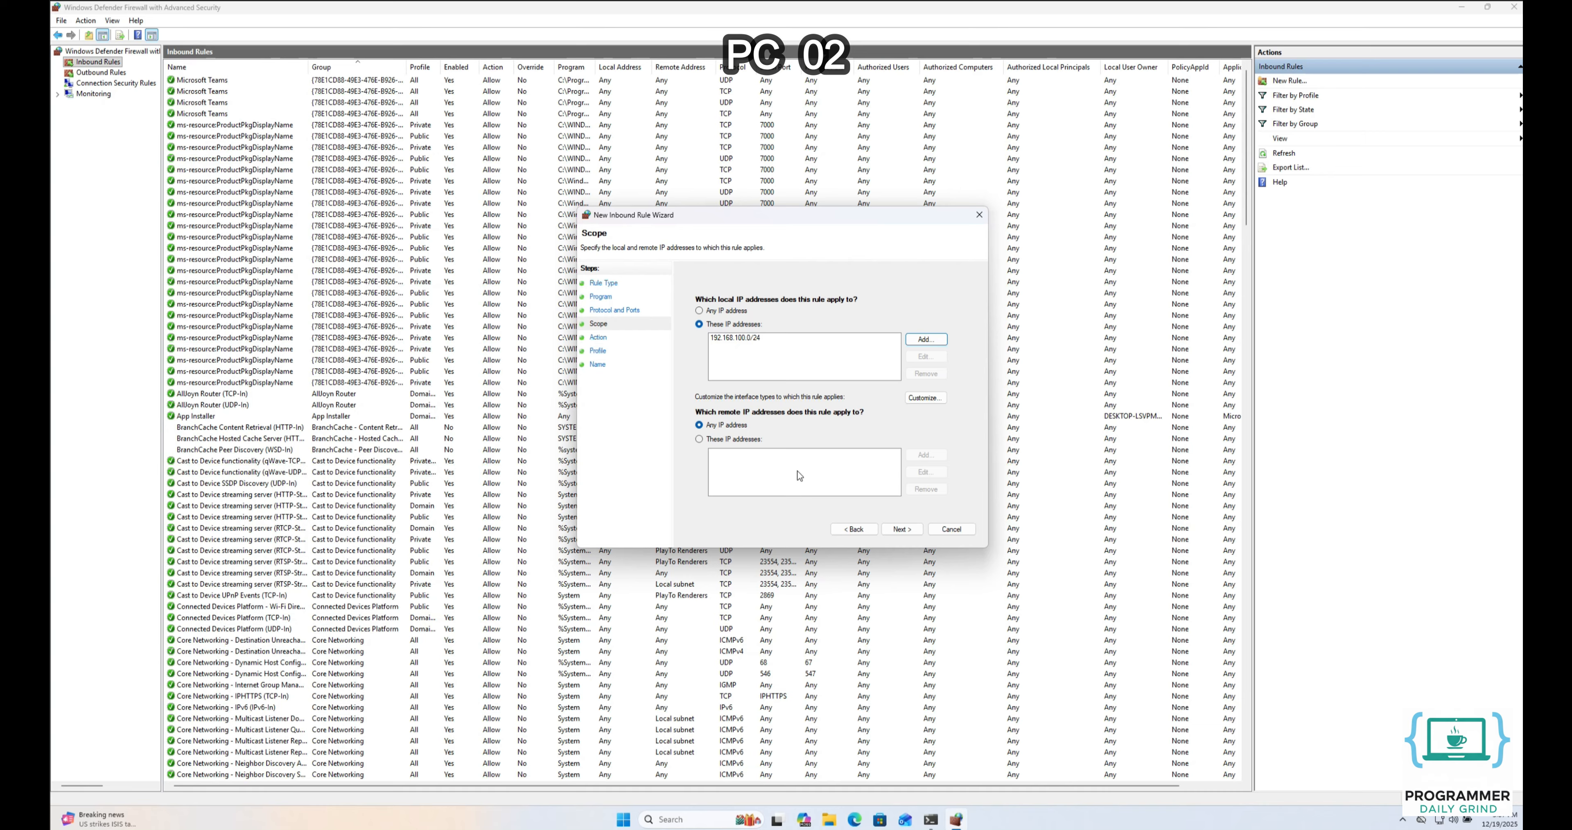
click(741, 439)
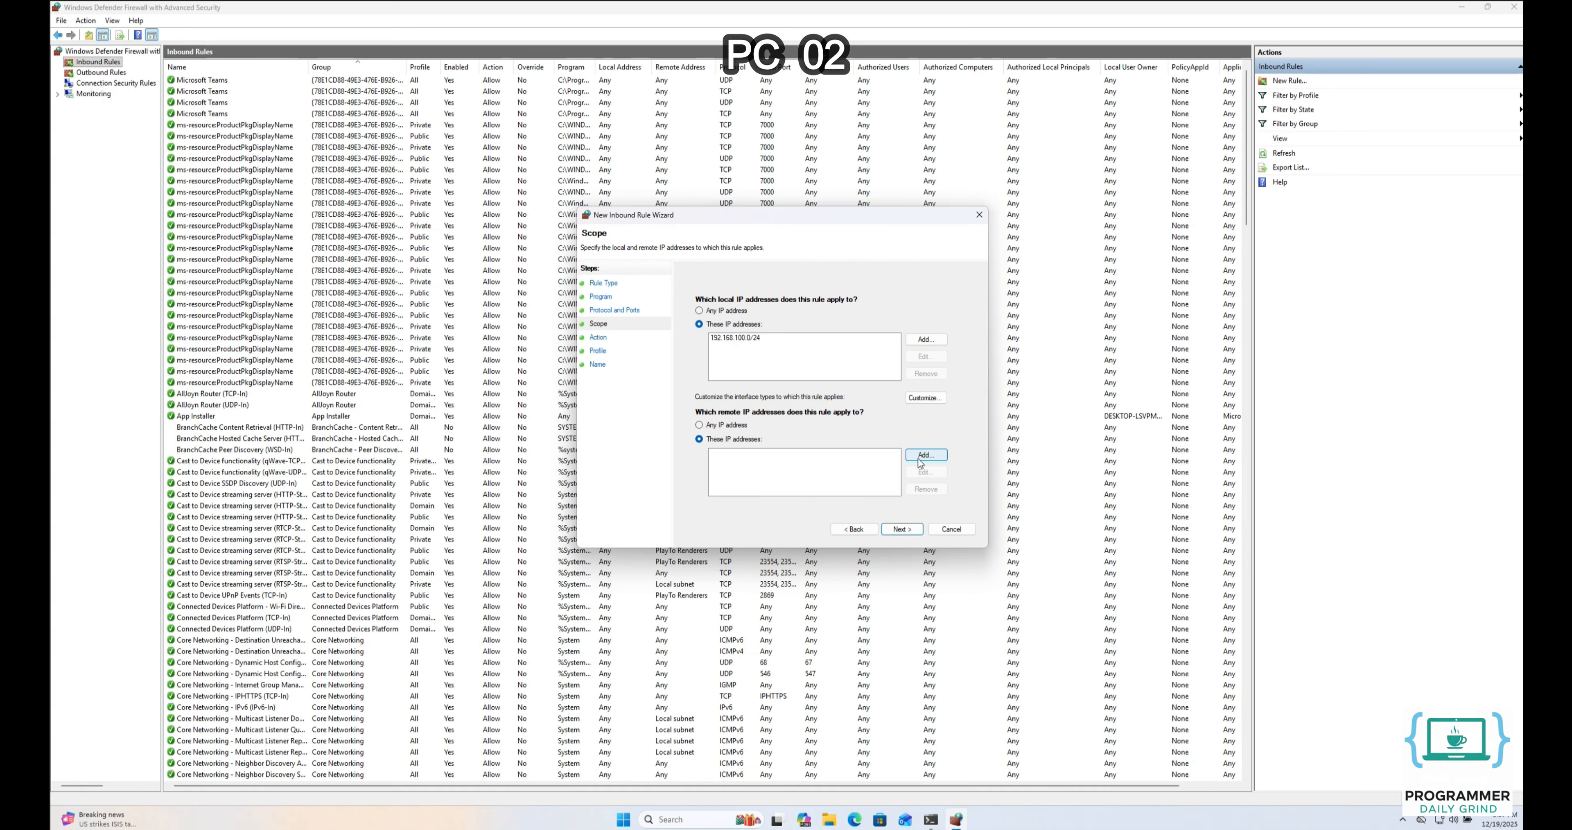
click(923, 456)
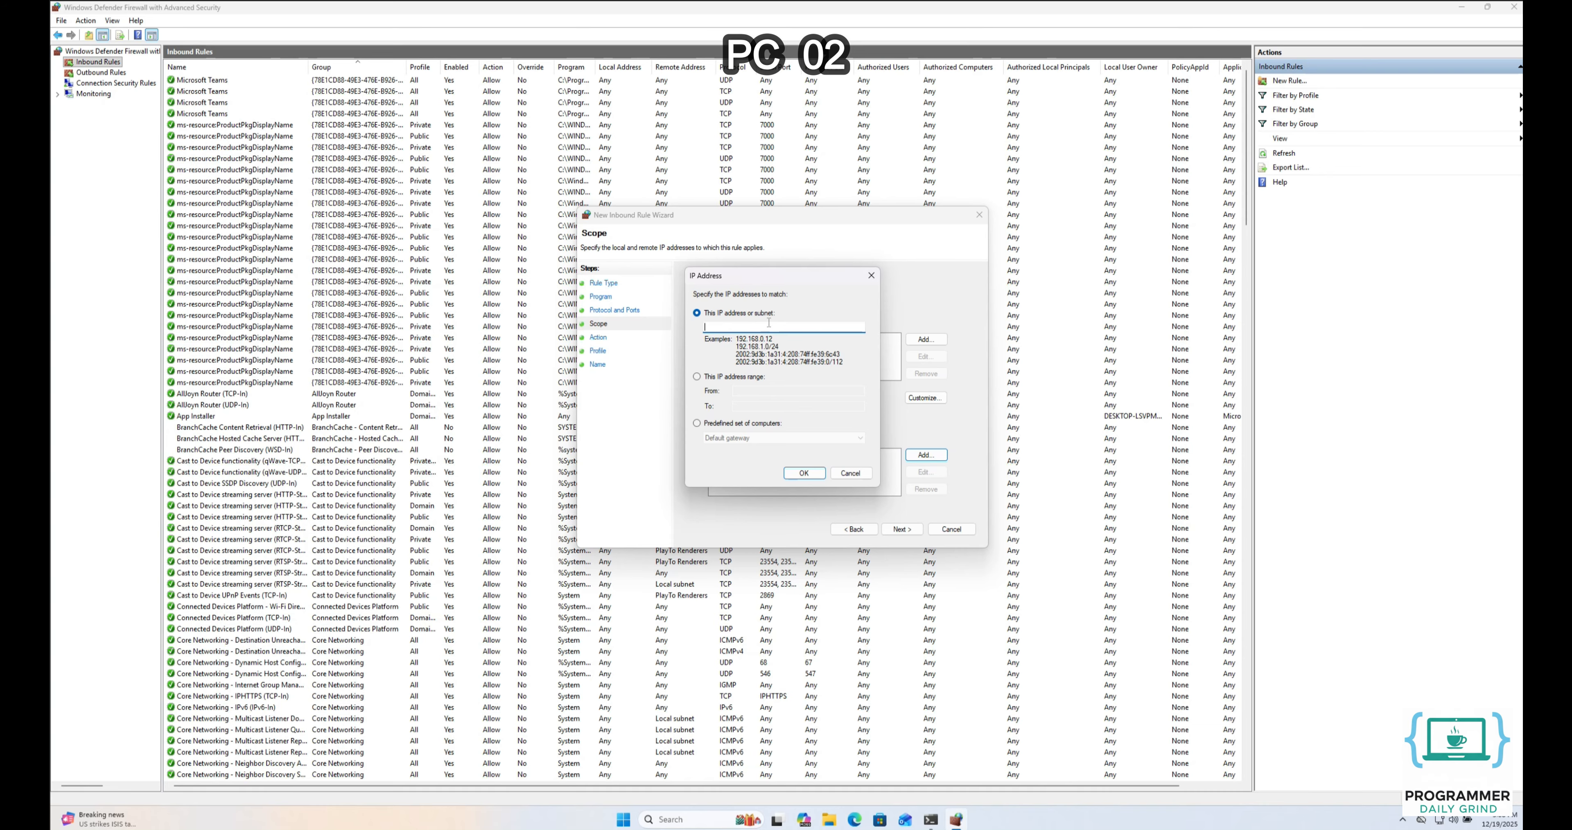
text(192.168.100.0/24)
click(804, 473)
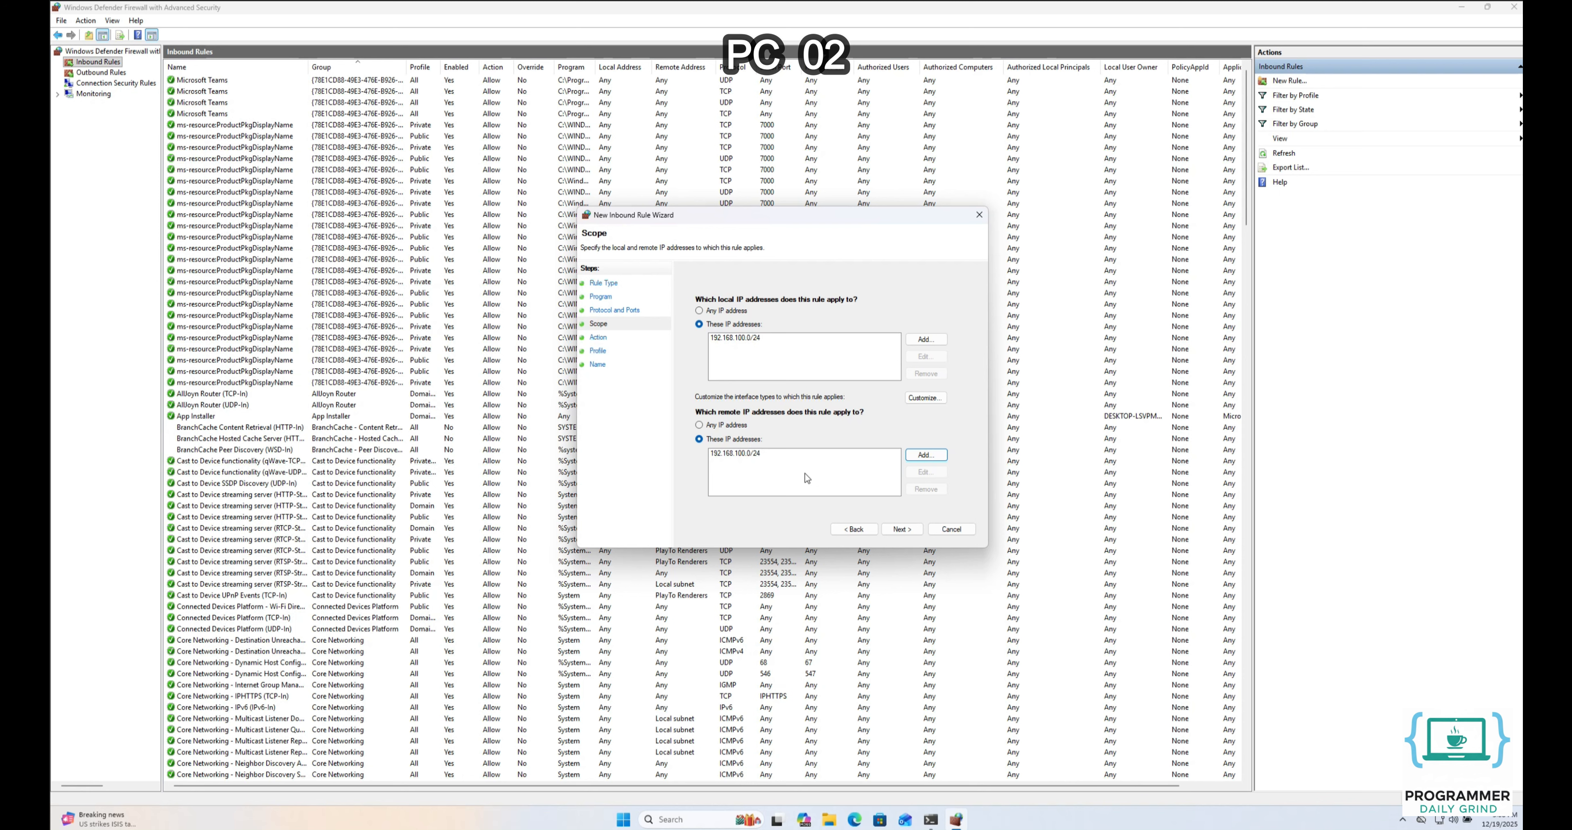
click(900, 531)
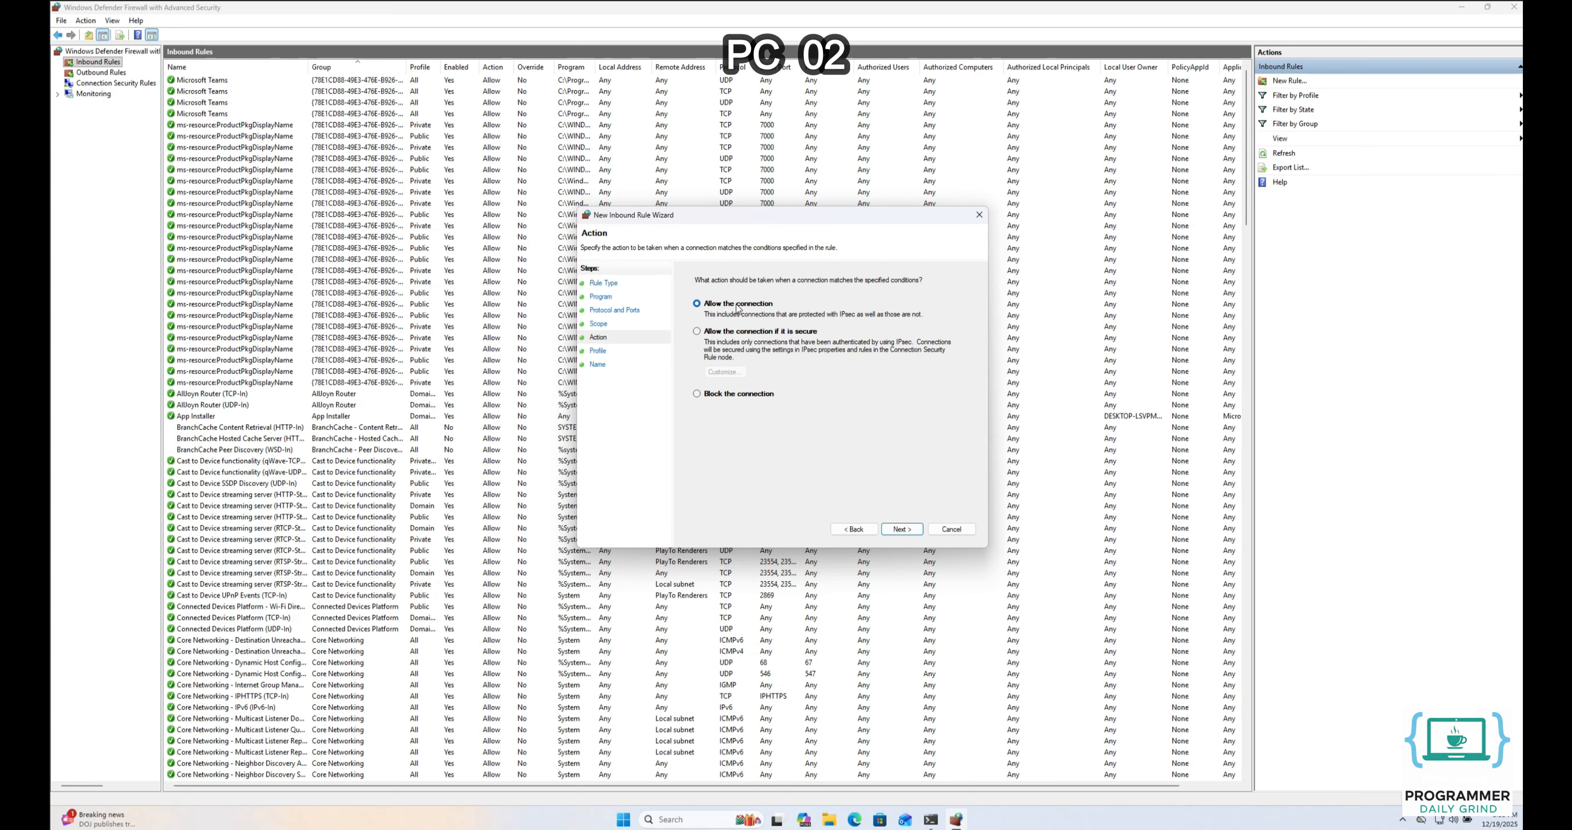
Keep Allow and all profiles, name the rule 'Allow Incoming ICMPv4 Traffic' and finish
click(900, 529)
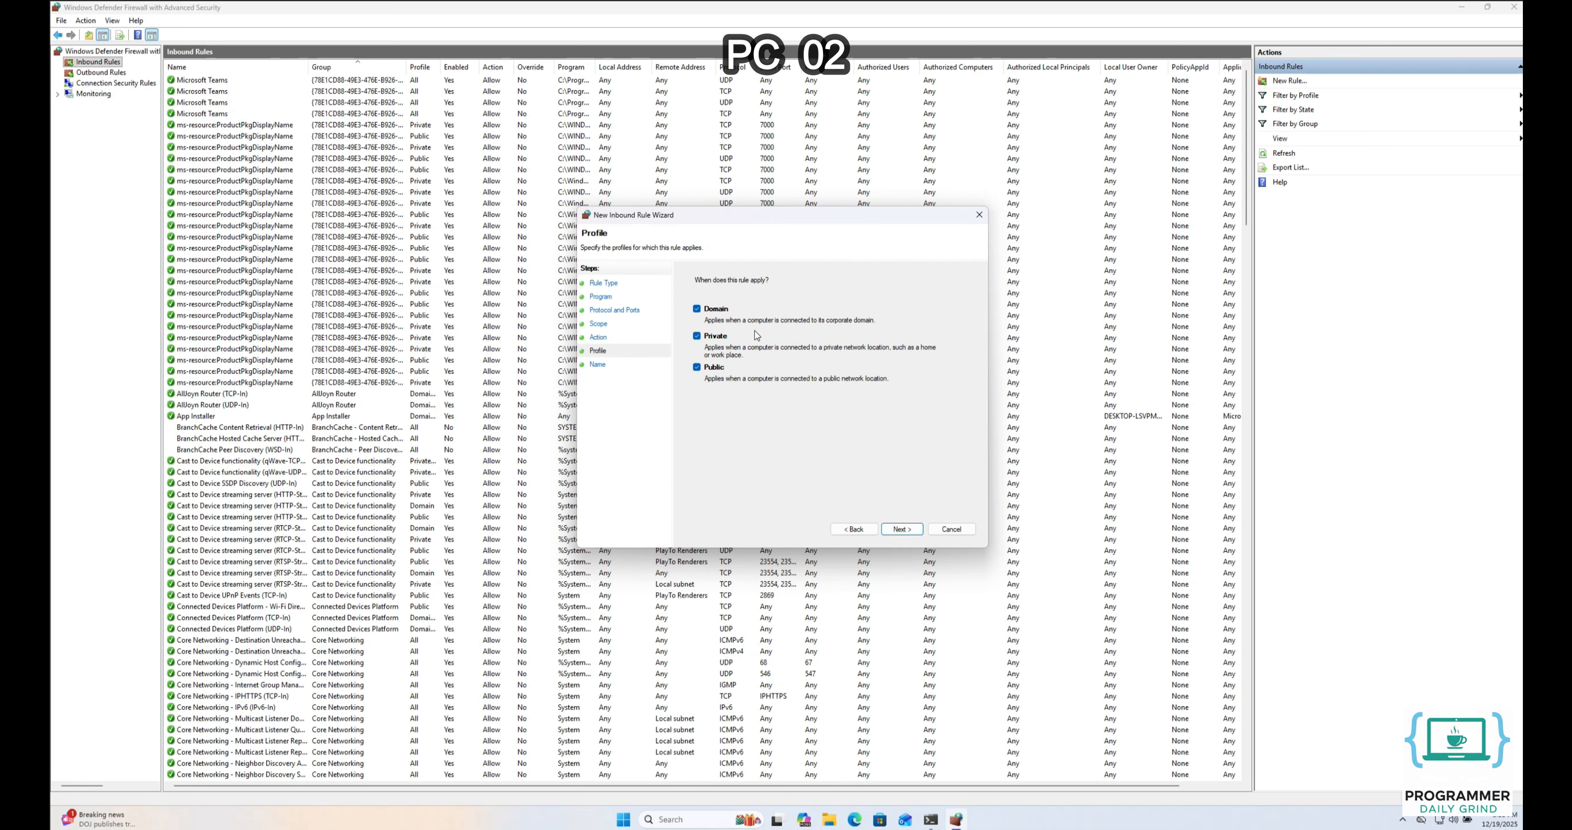
click(896, 531)
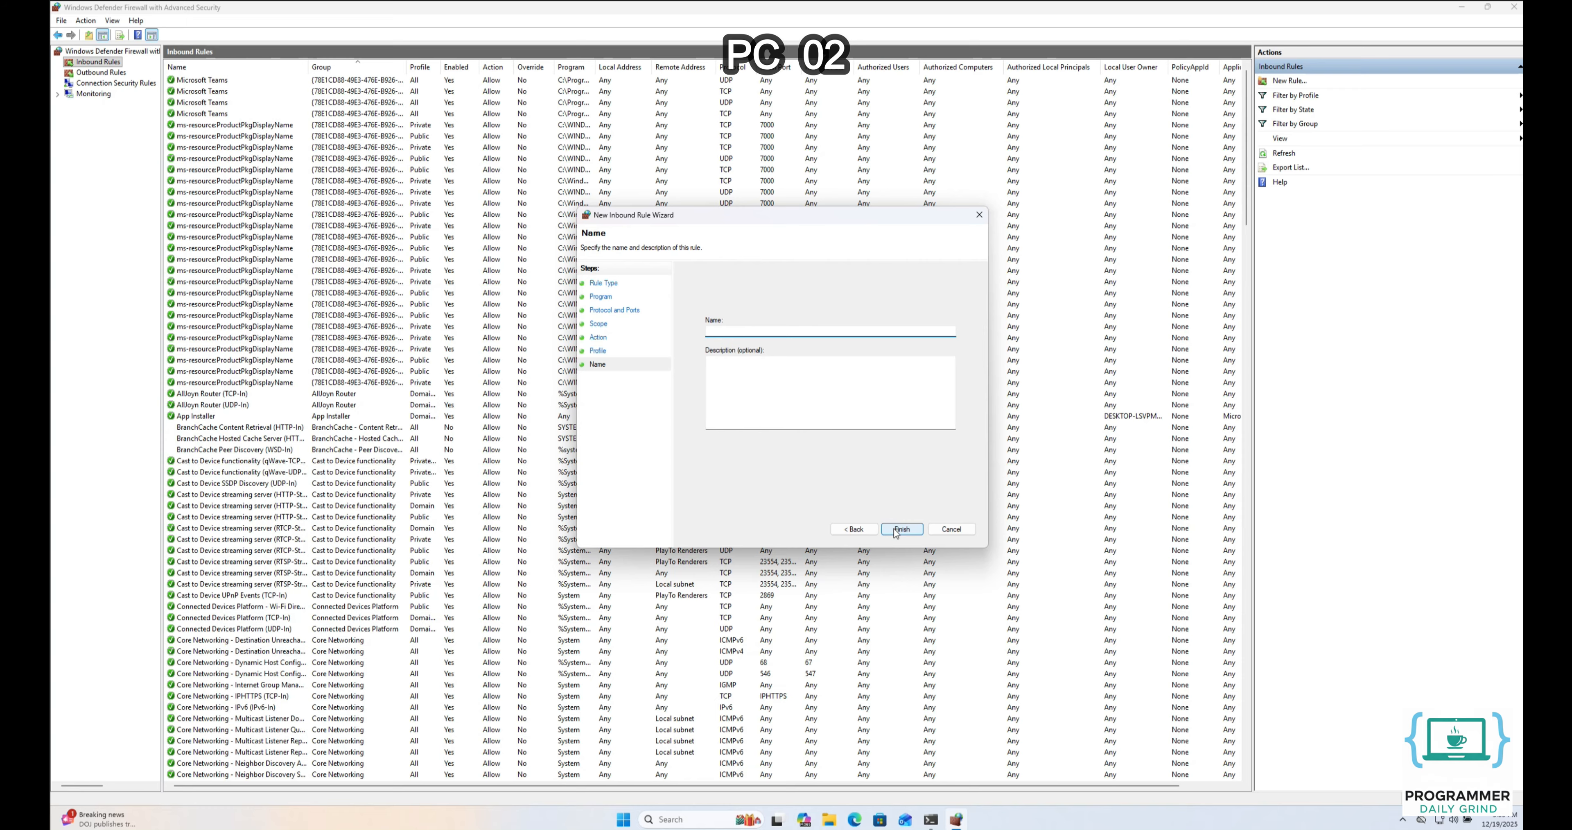
text(Allow Incoming ICMPv4 Traff)
click(902, 528)
Select the new rule in Inbound Rules, then view the Connection Security Rules list
click(901, 528)
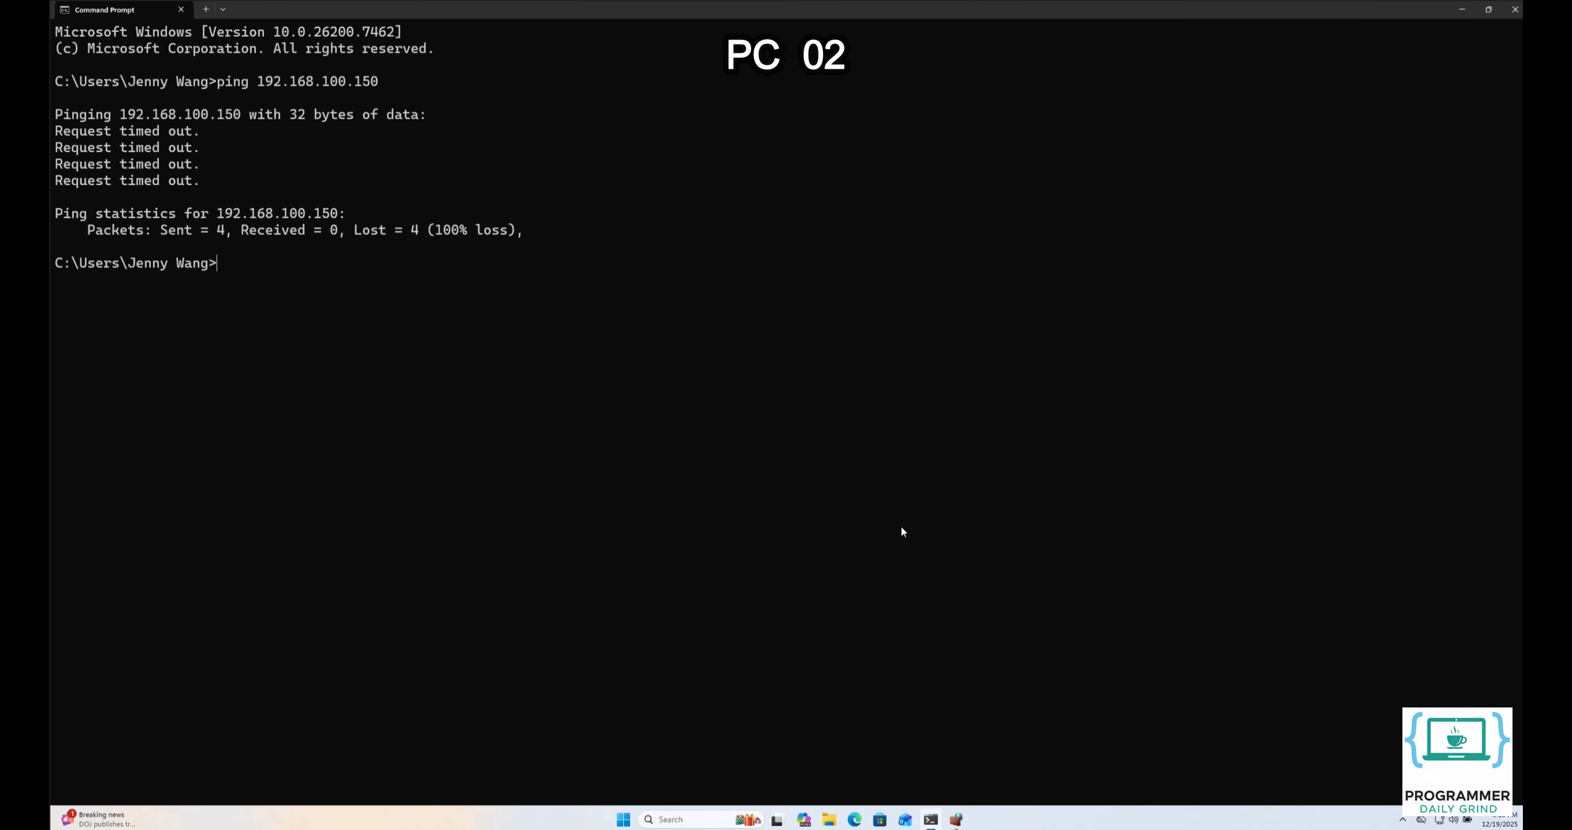
click(955, 819)
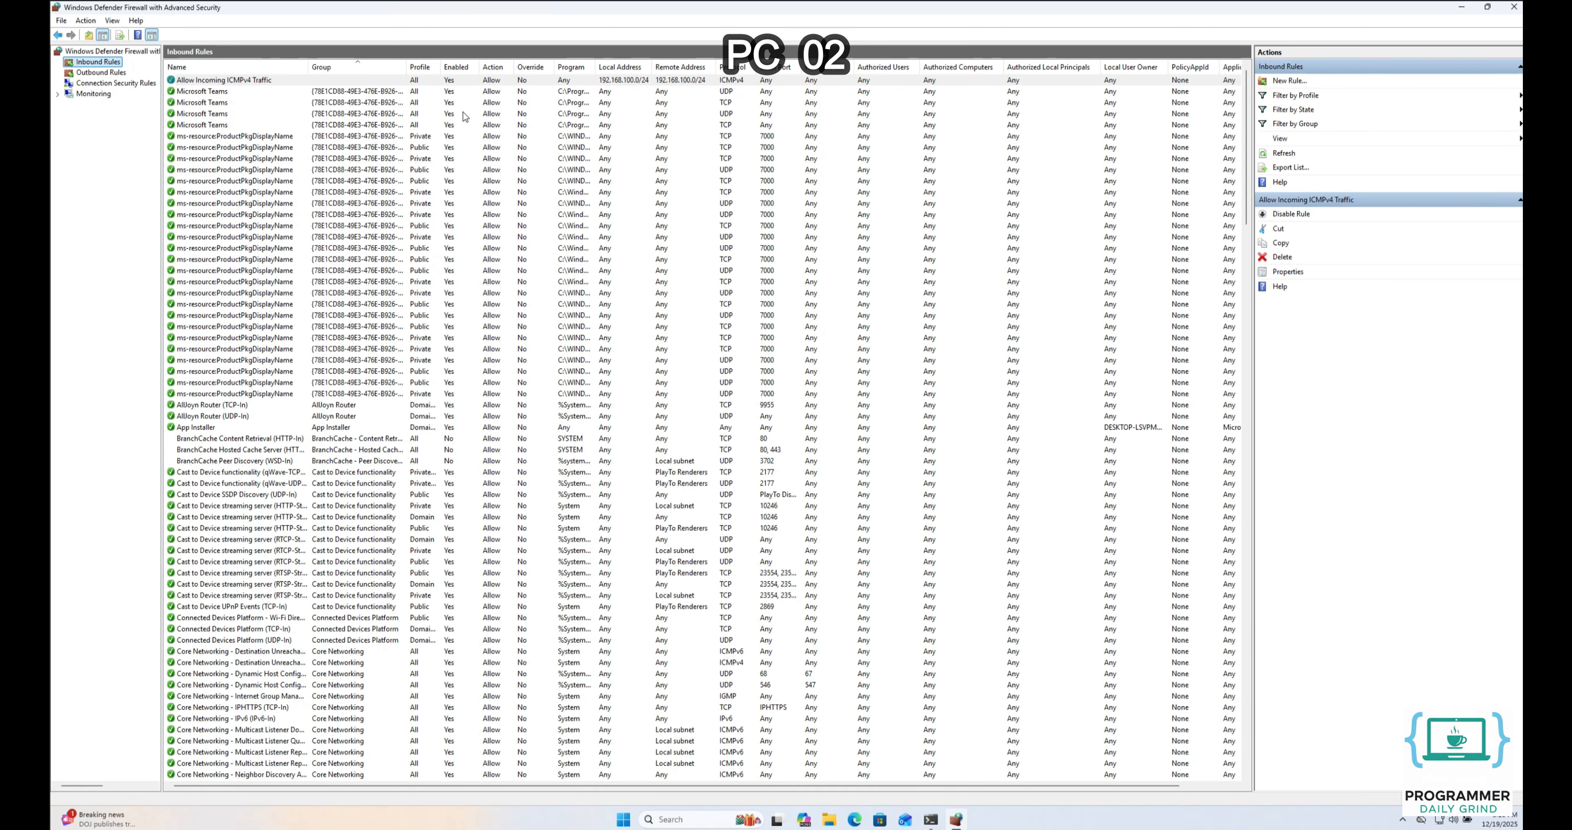
click(449, 81)
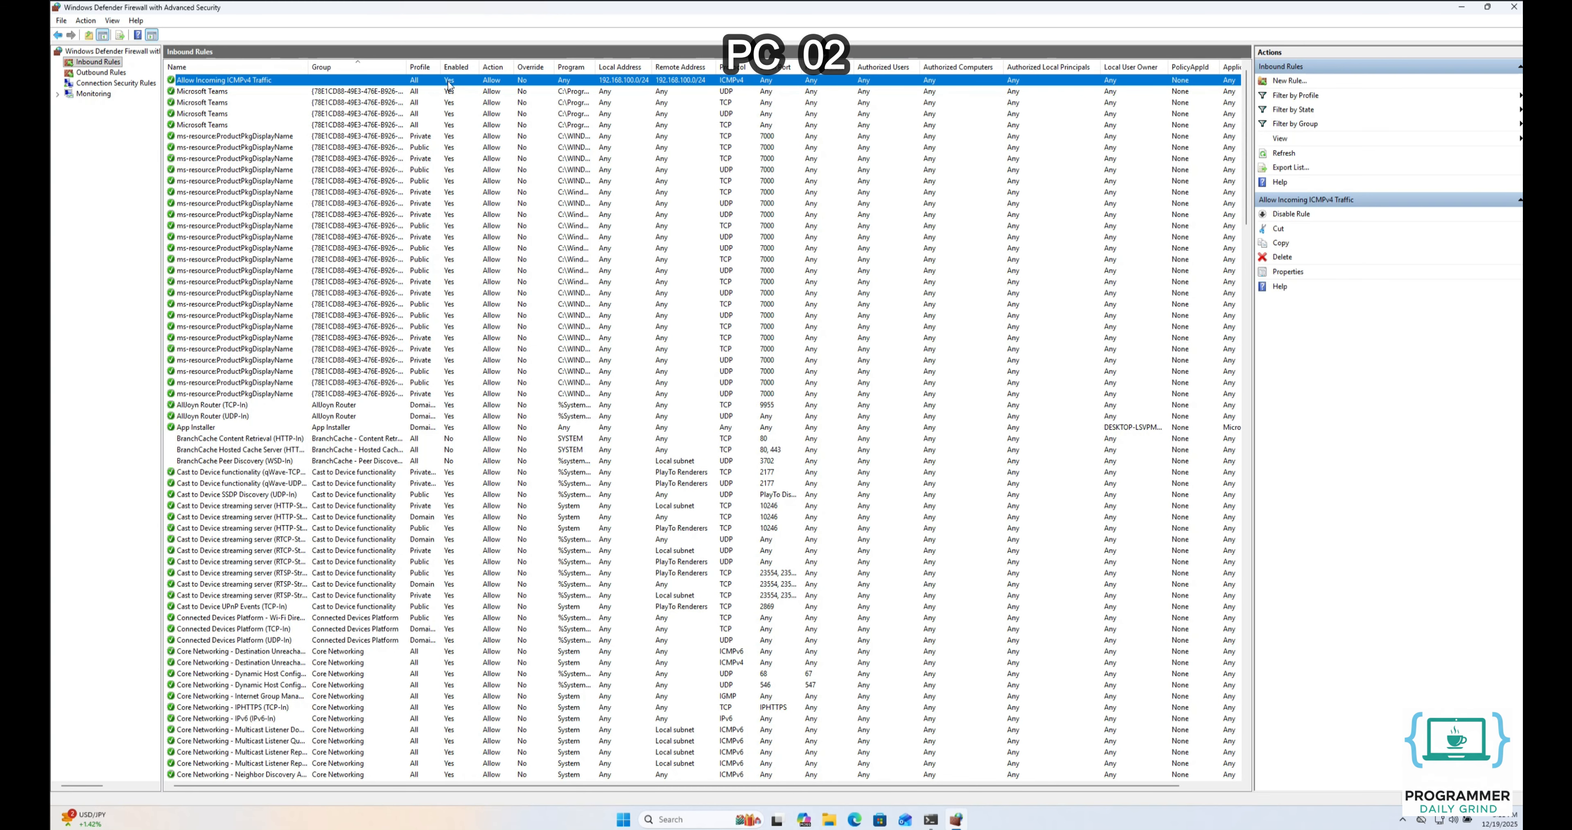
click(124, 86)
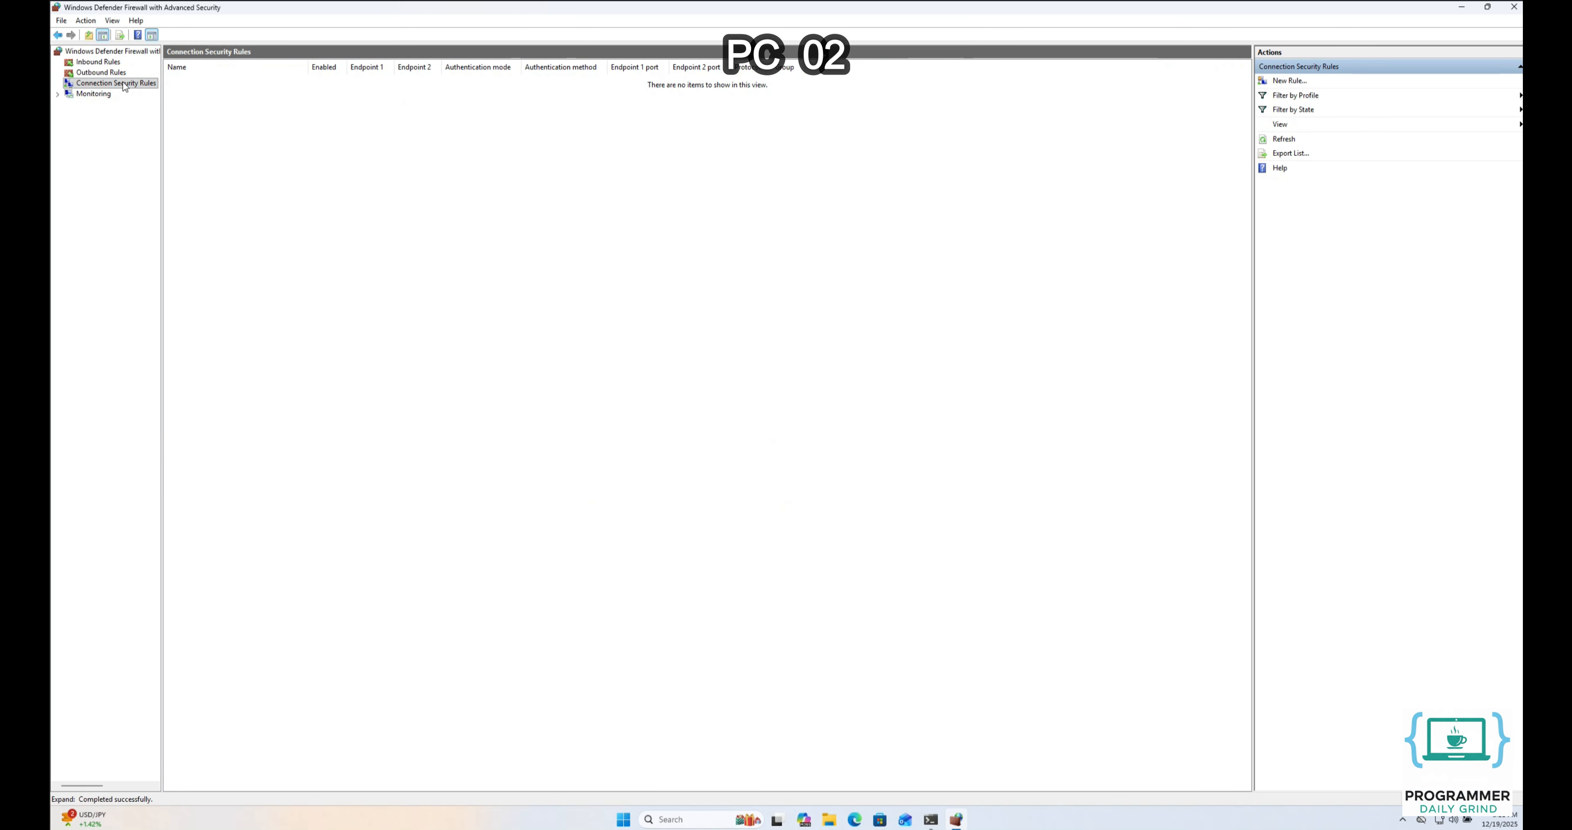
Start a new Isolation connection security rule requiring authentication for inbound and outbound connections
right_click(124, 86)
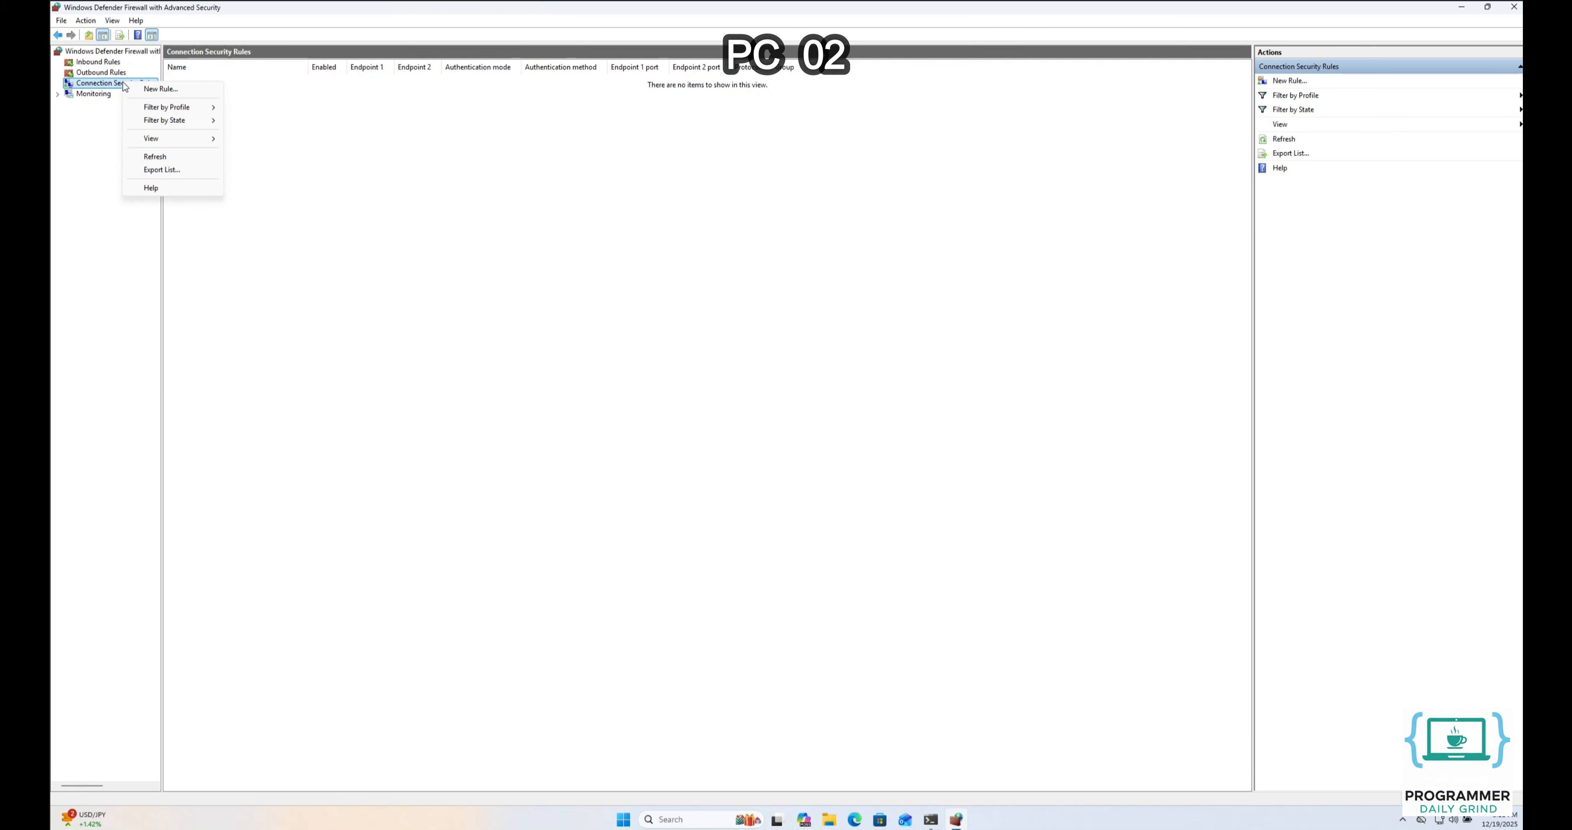
click(161, 91)
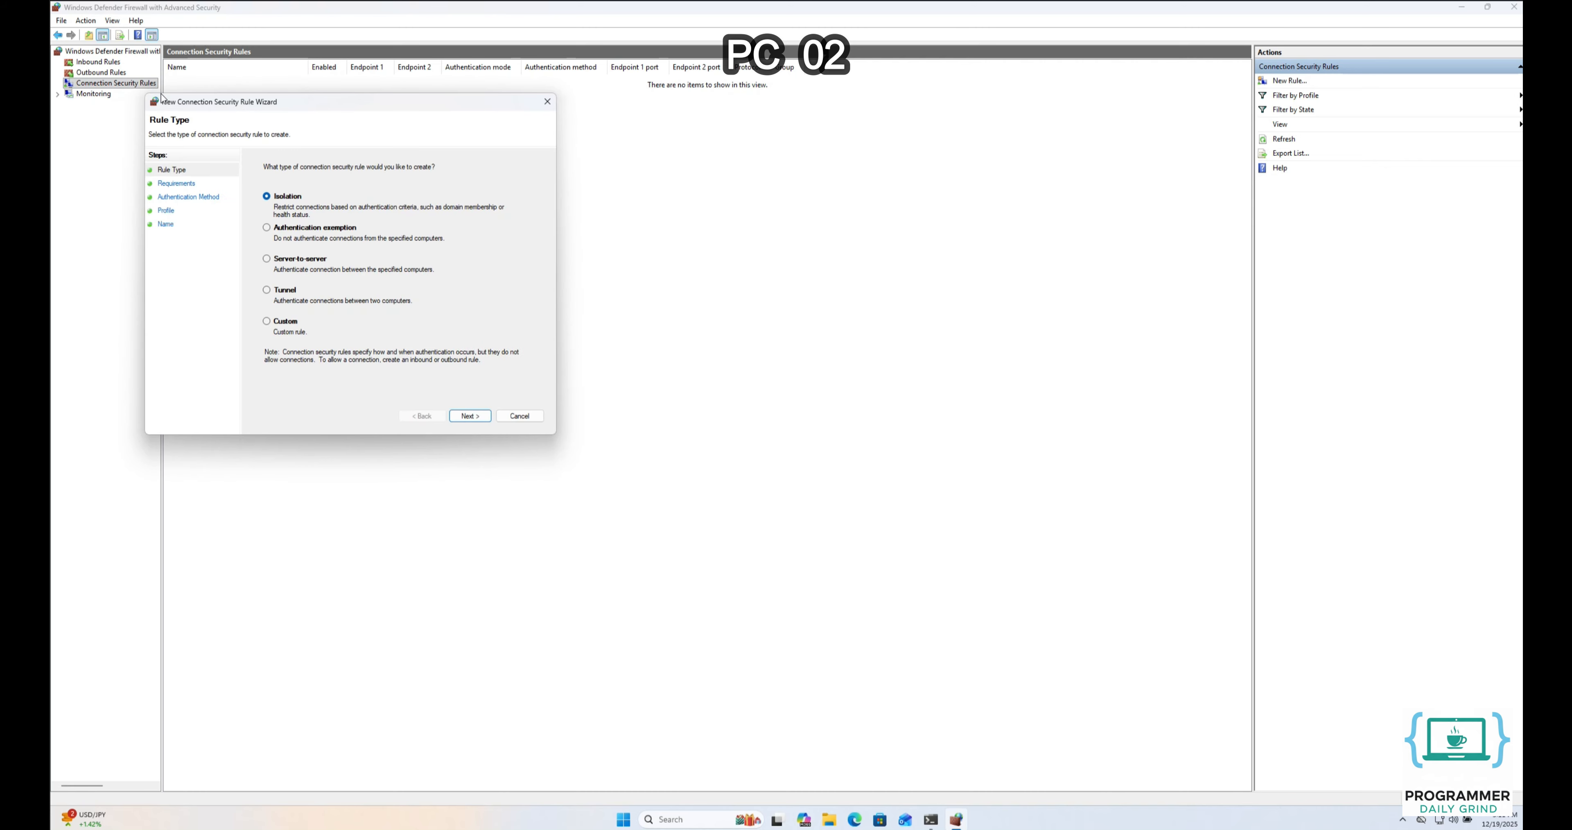
drag(172, 106, 534, 231)
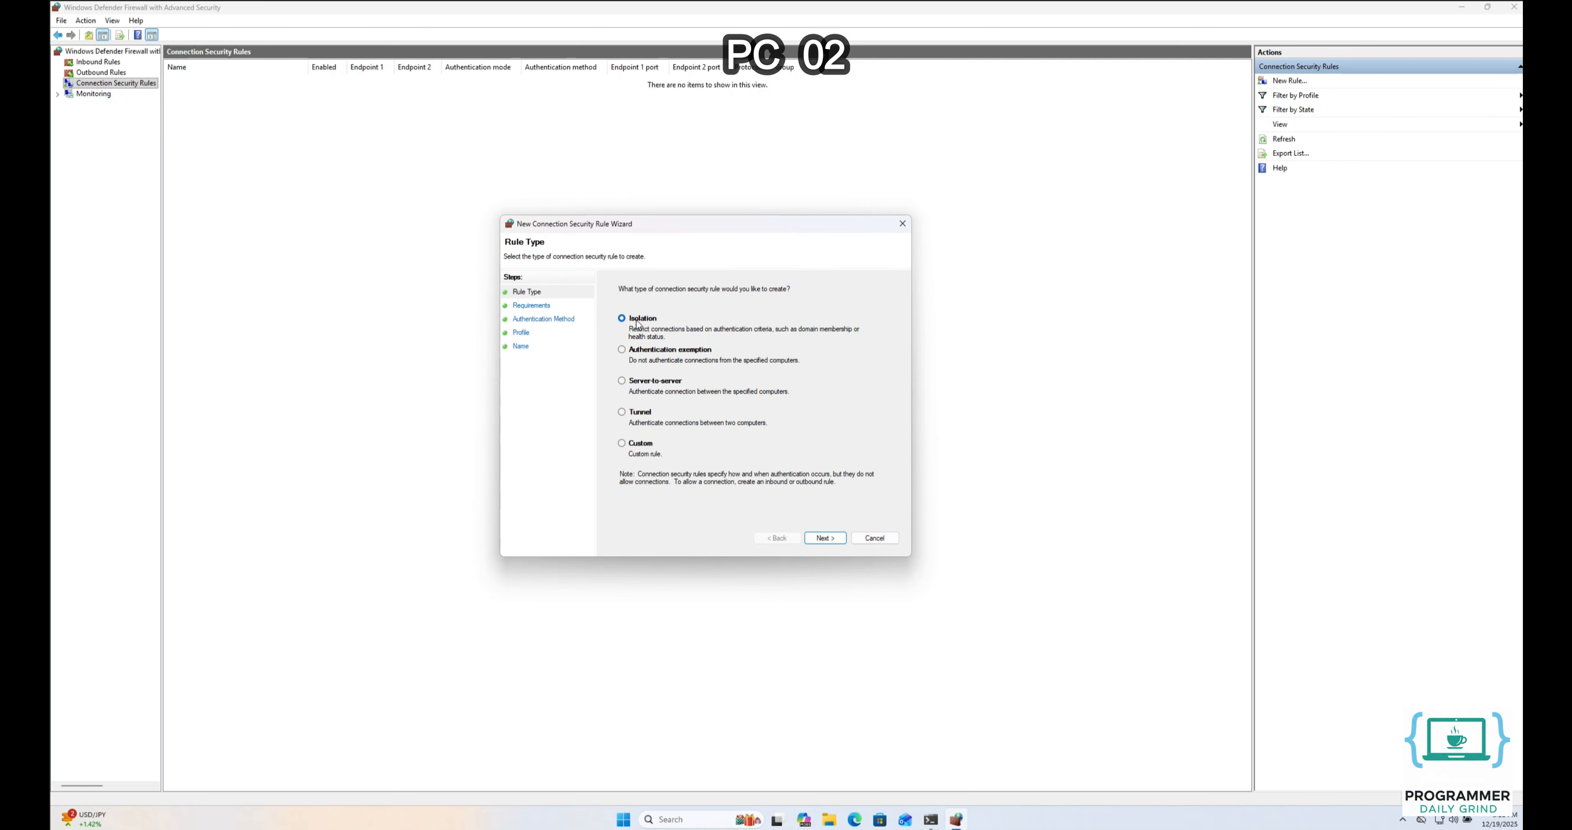
click(825, 539)
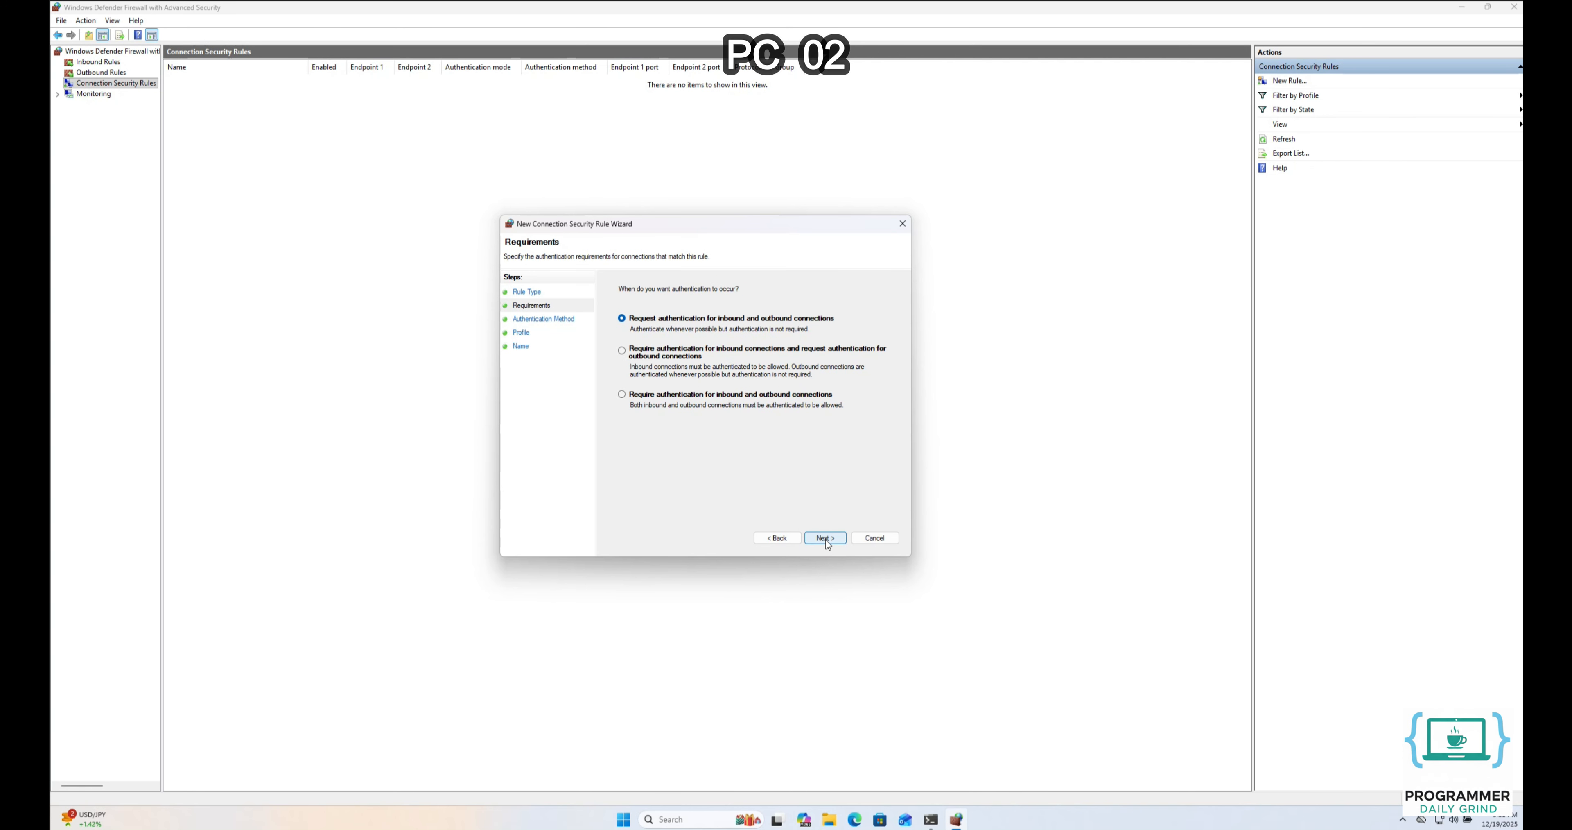
click(678, 396)
Choose Advanced authentication and add Preshared key as the first authentication method
click(824, 538)
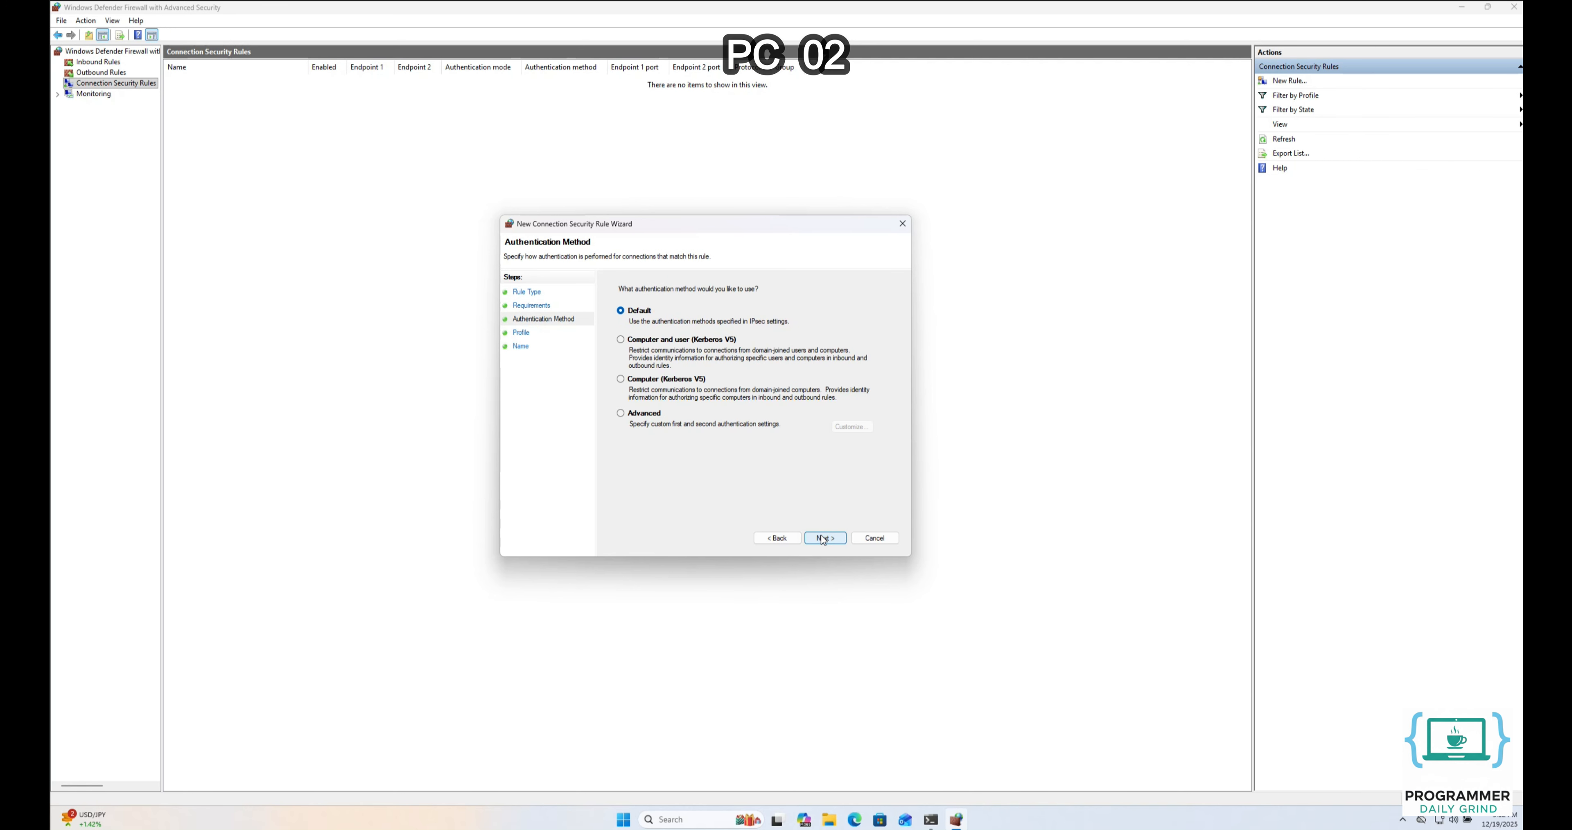
click(635, 418)
click(851, 427)
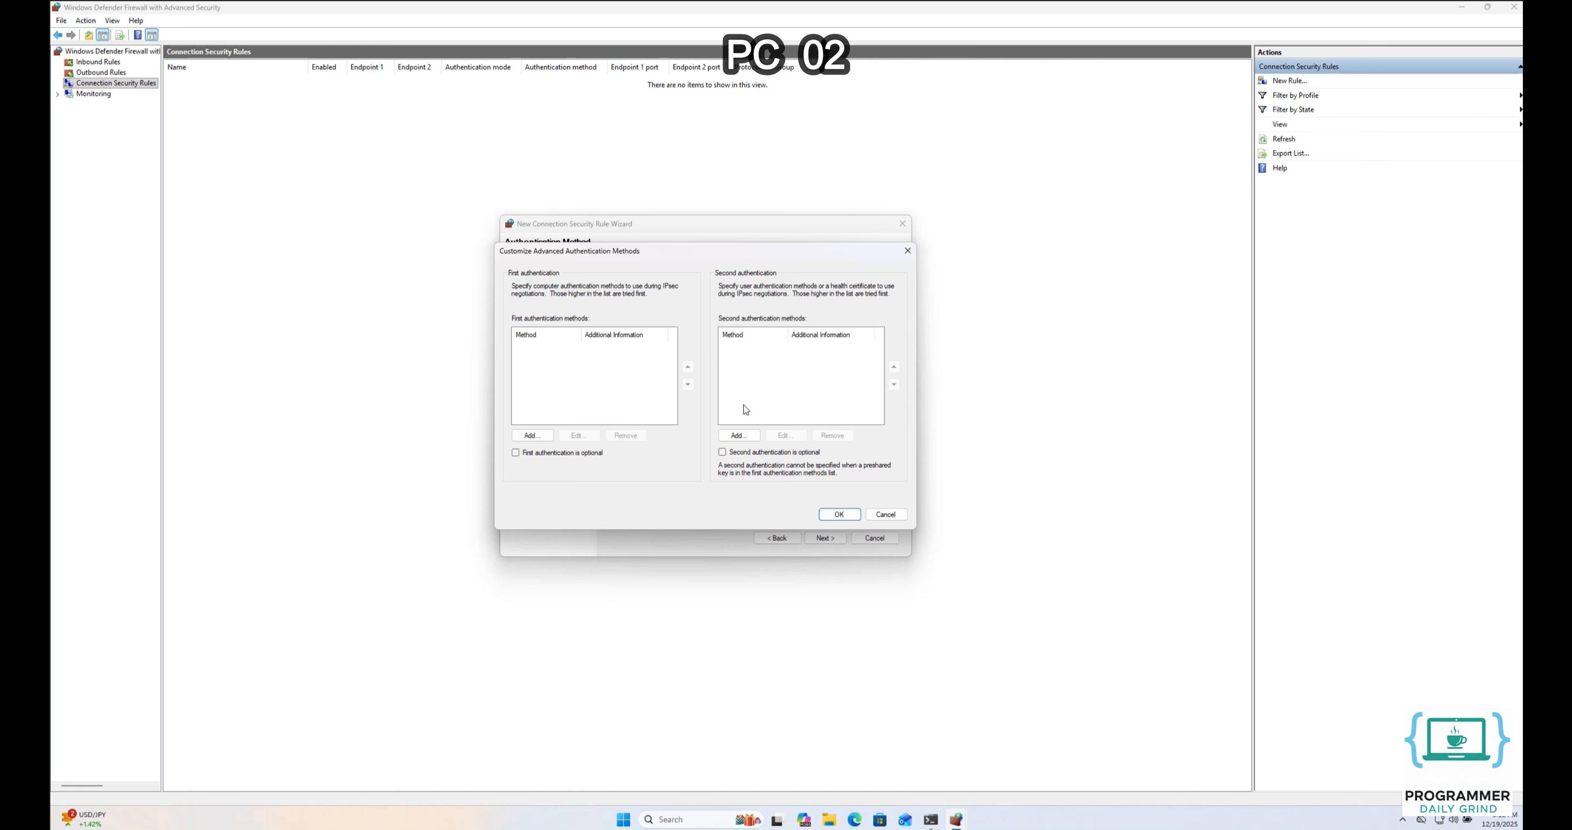
click(531, 435)
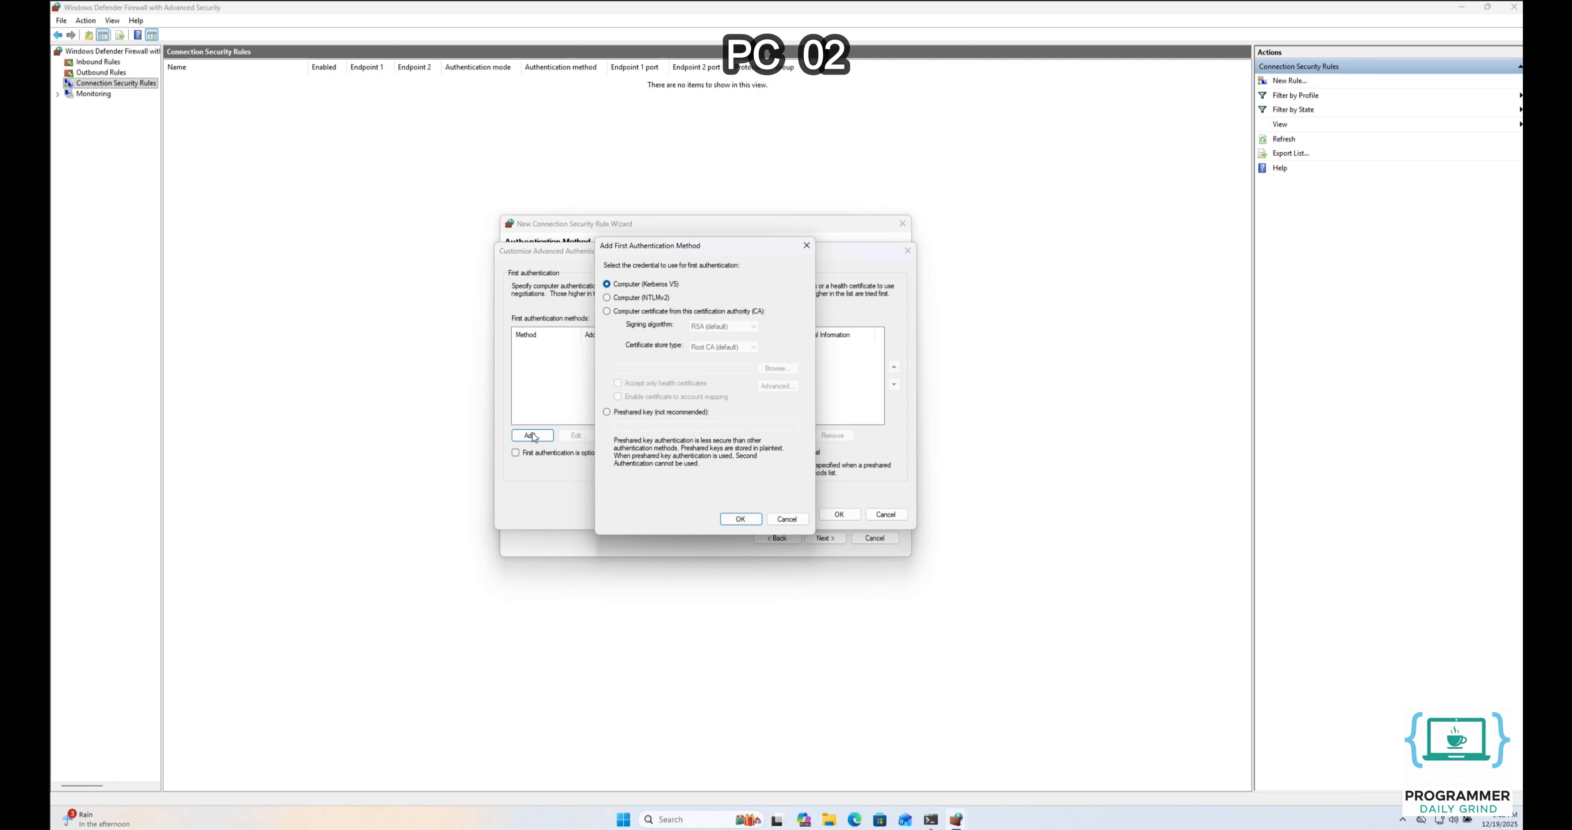
click(654, 413)
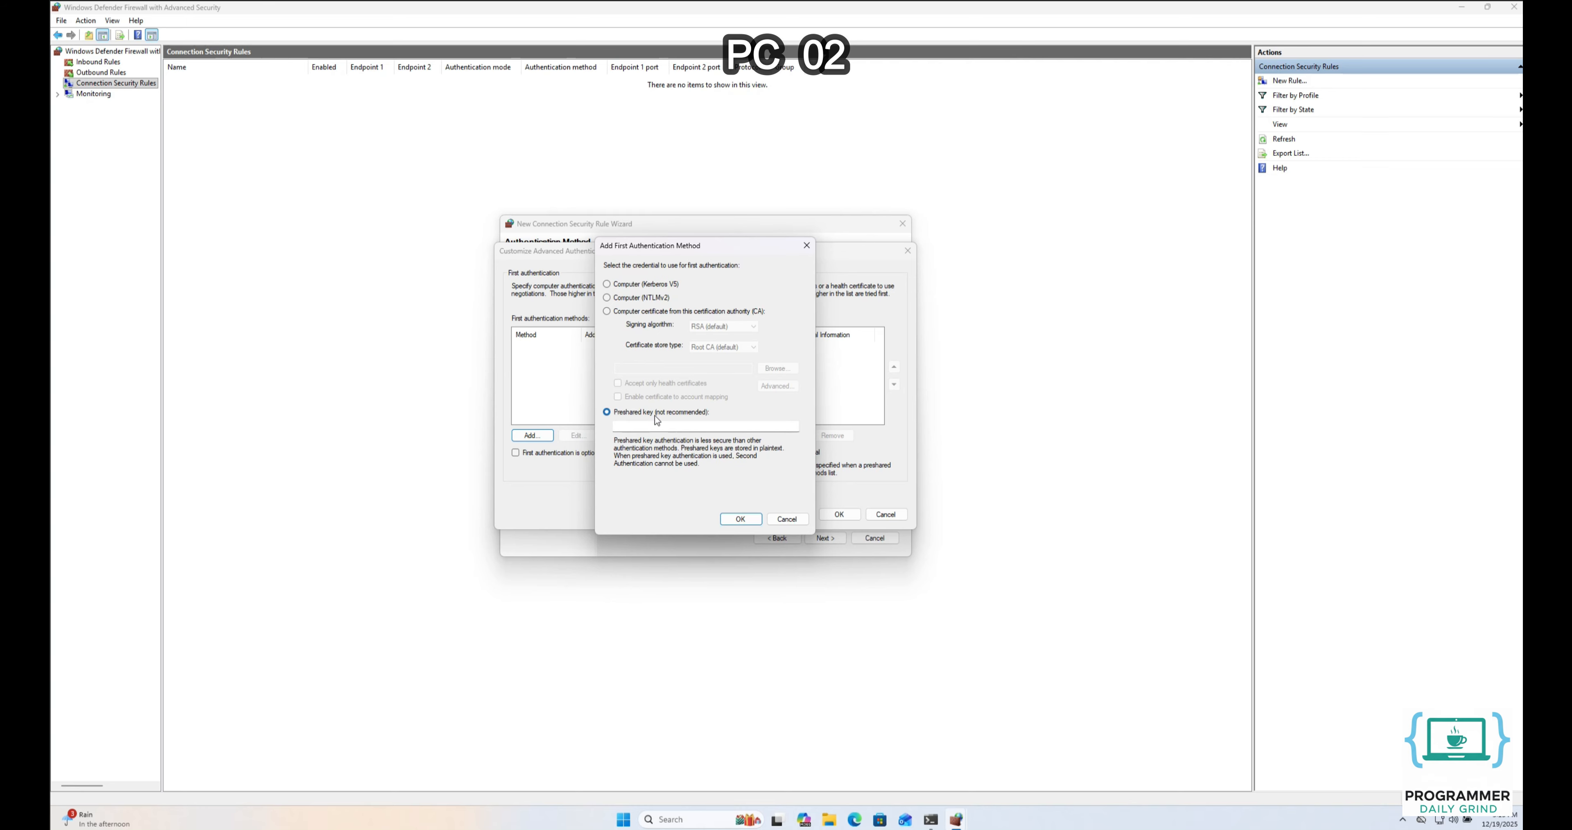
Enter the preshared key, confirm both dialogs, and advance to the Profile step
click(664, 426)
text(helloworld)
click(740, 519)
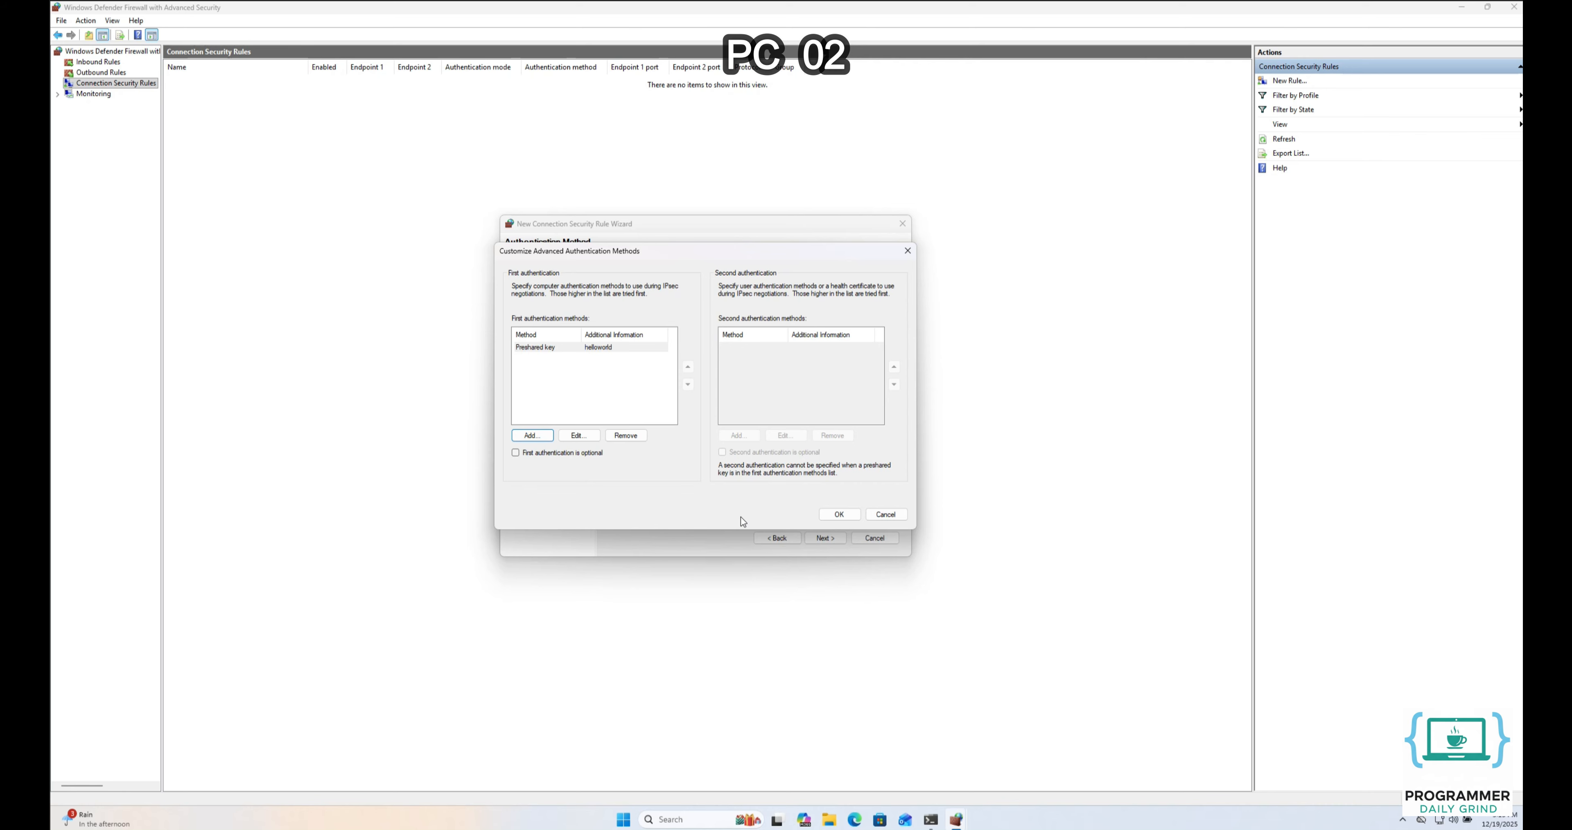
click(840, 515)
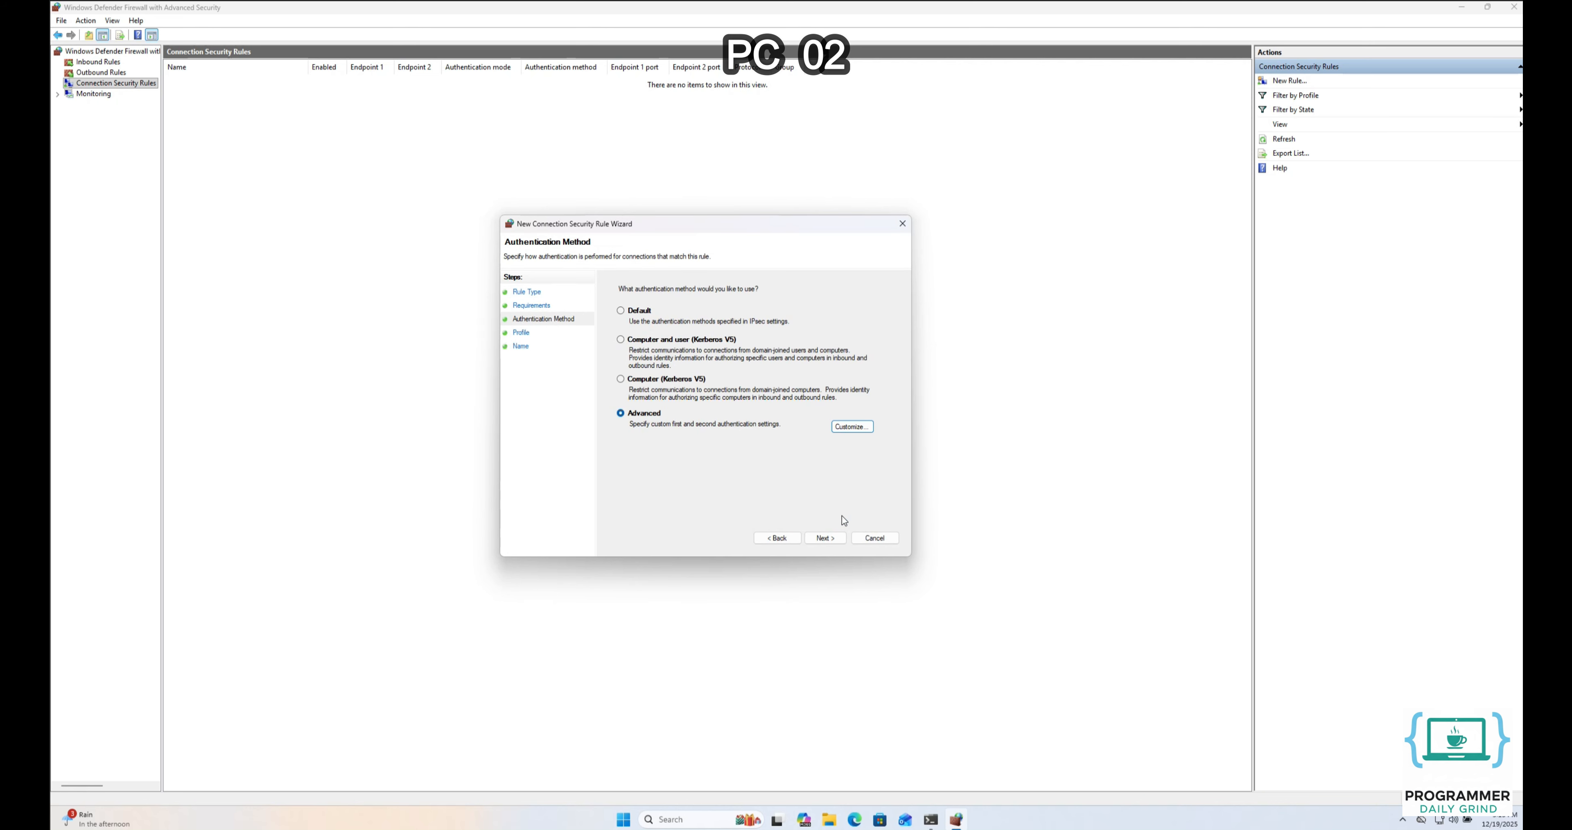
click(830, 538)
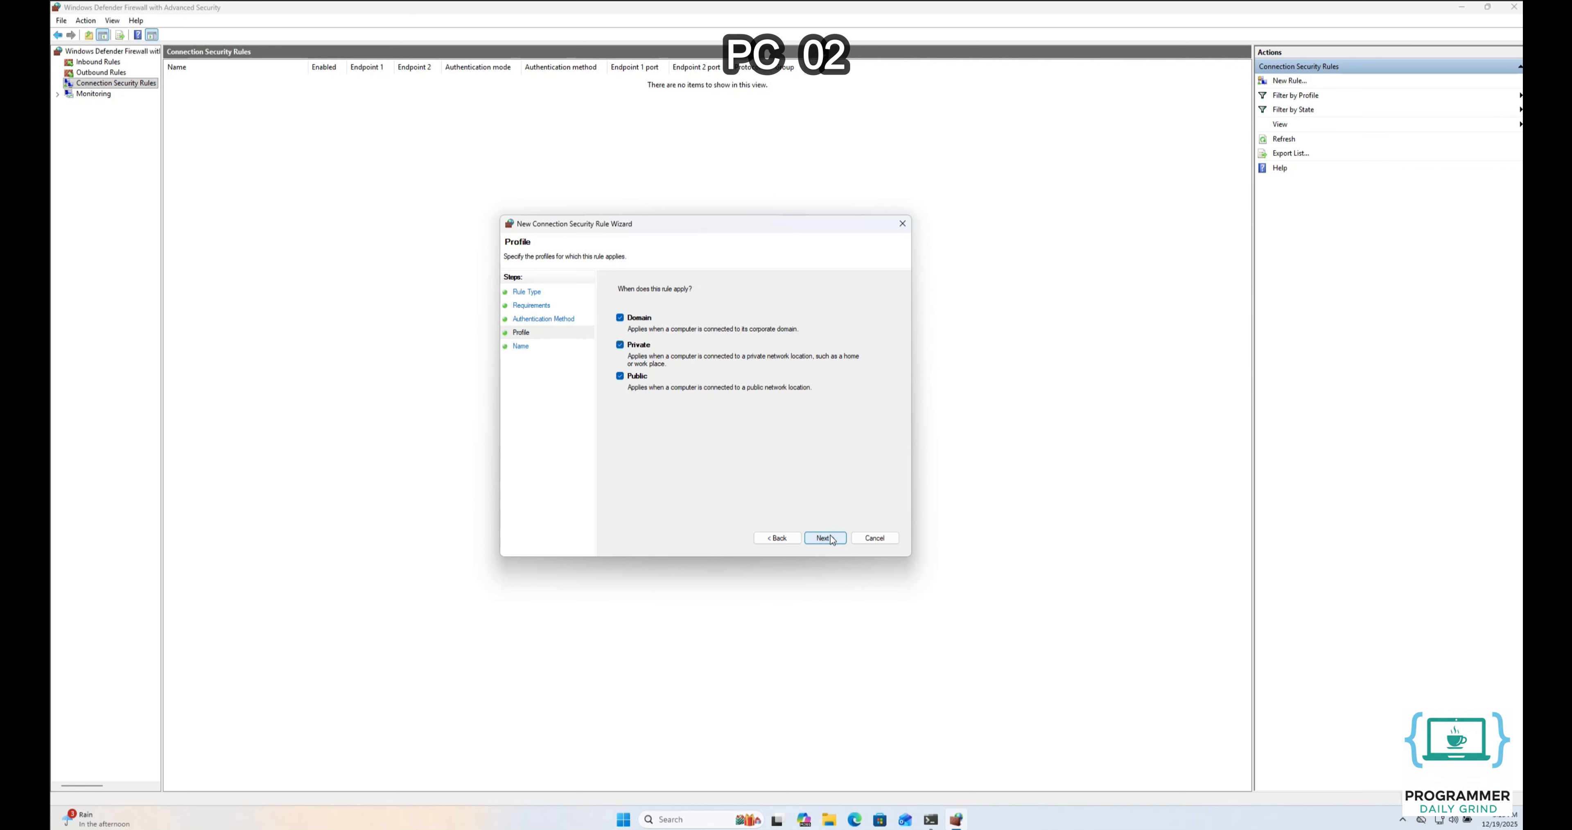